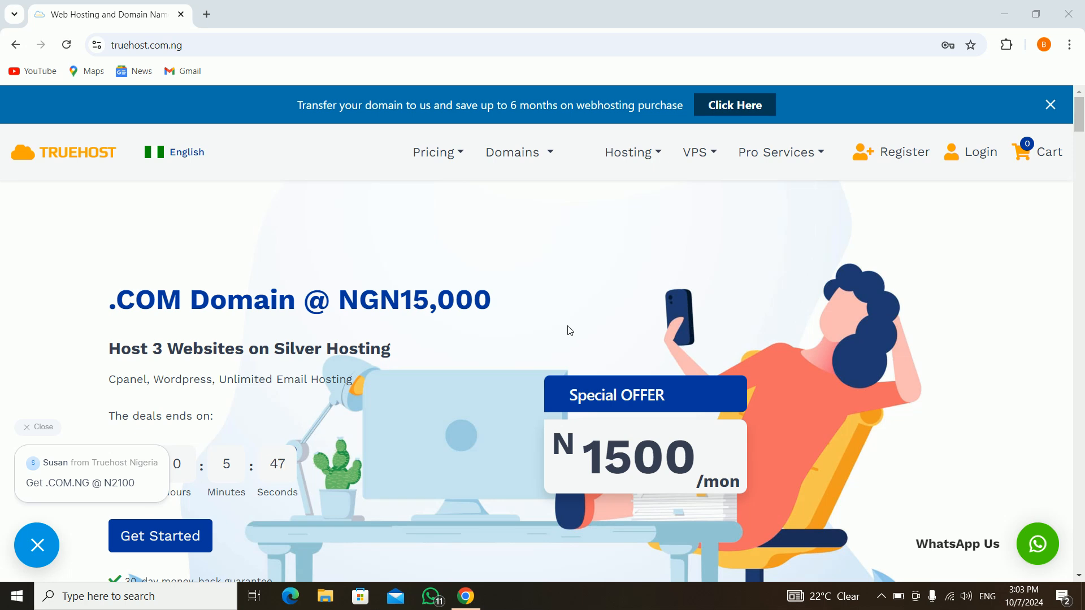
Collapse the promotional chat widget on the truehost.com.ng home page
scroll(512, 312, "down", 1)
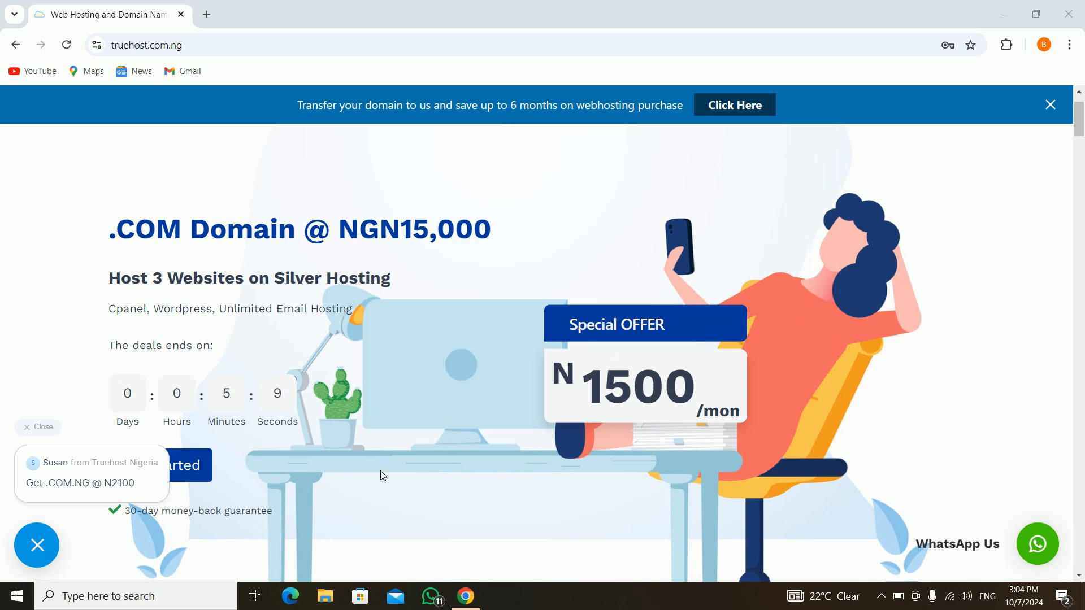
left_click(36, 546)
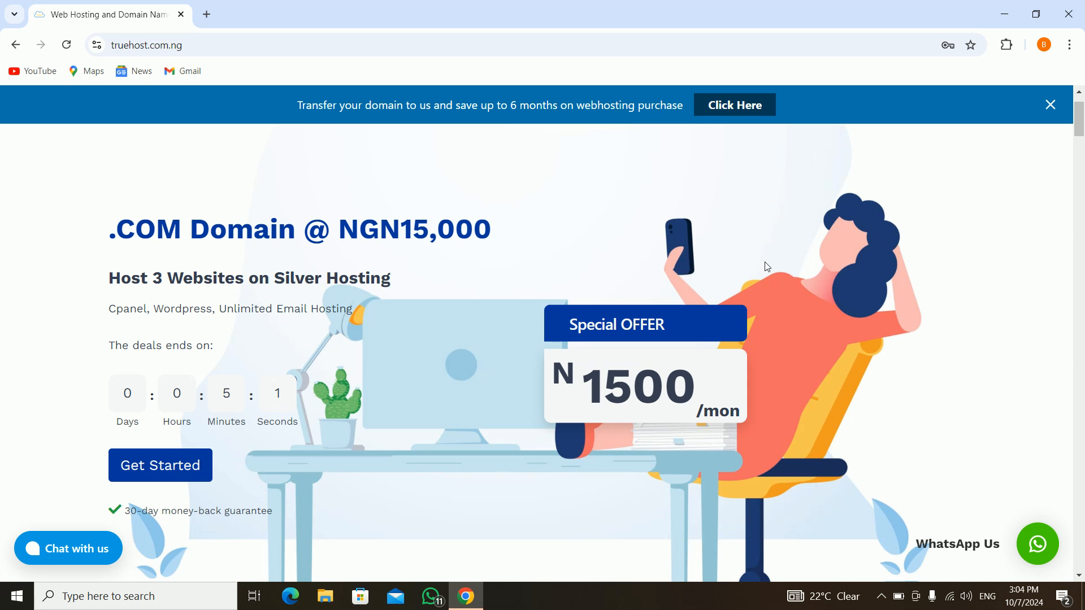
scroll(1058, 169, "up", 1)
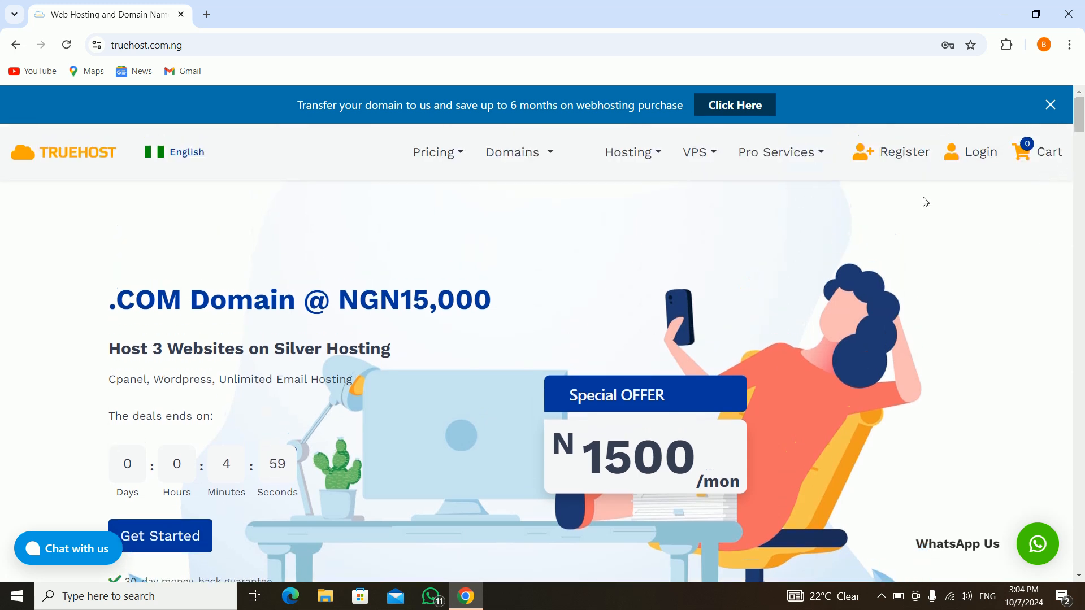
Sign in to the Truehost client area with the browser-saved email and password
left_click(976, 157)
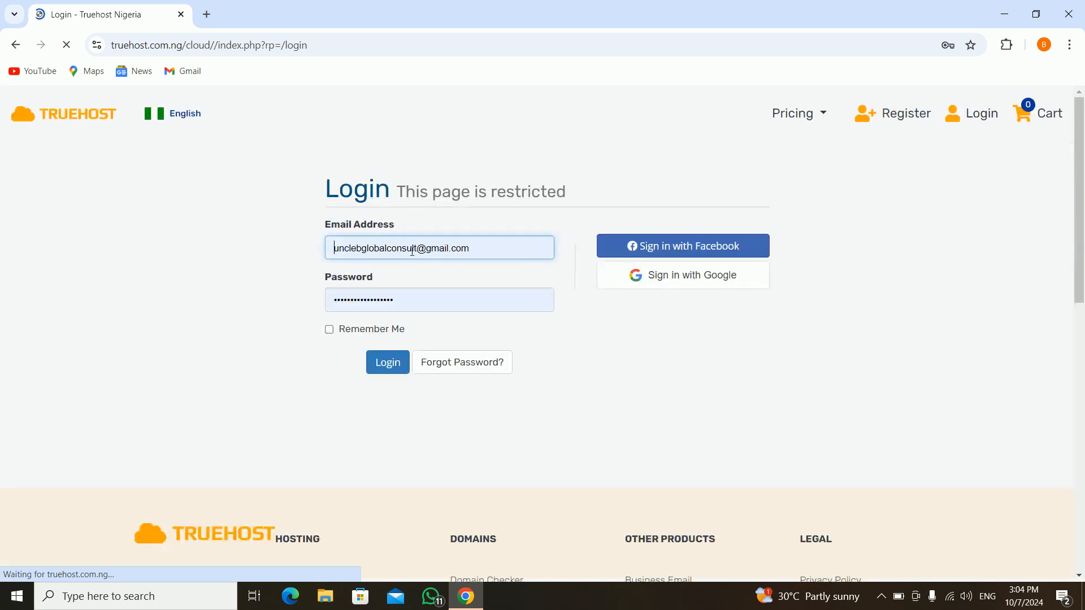
left_click(389, 364)
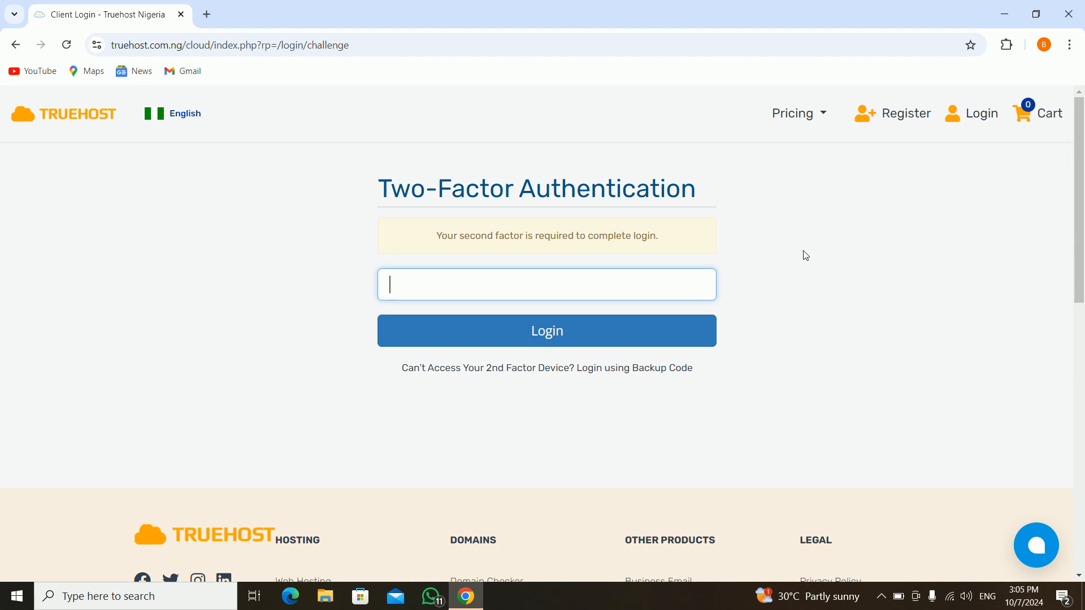
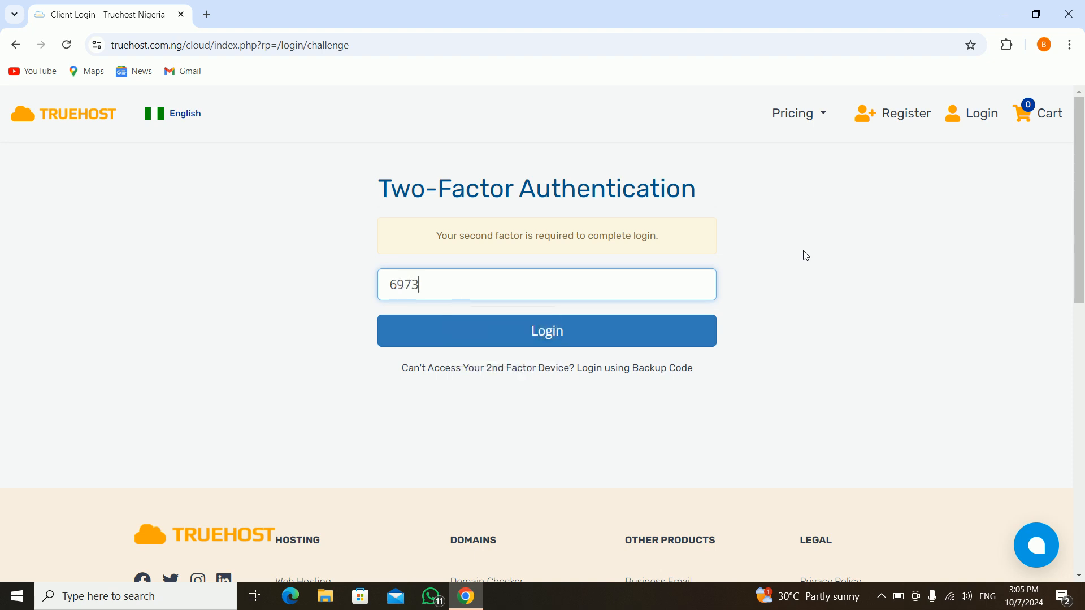
Enter the two-factor verification code and finish logging in to the dashboard
left_click(581, 343)
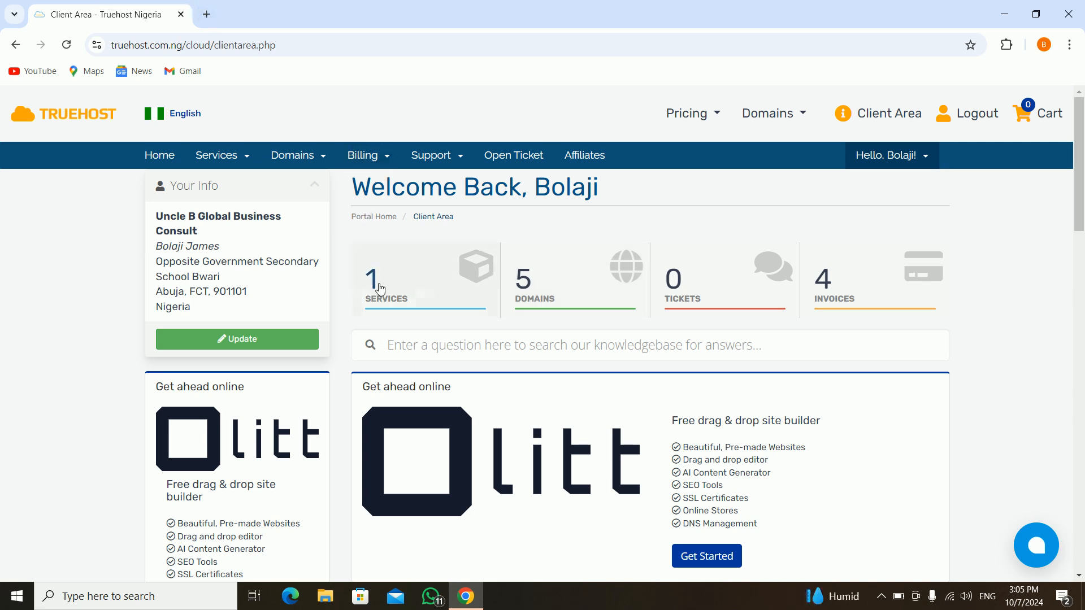
From My Products & Services, copy the active domain mydataplus.com.ng into a new tab
left_click(401, 277)
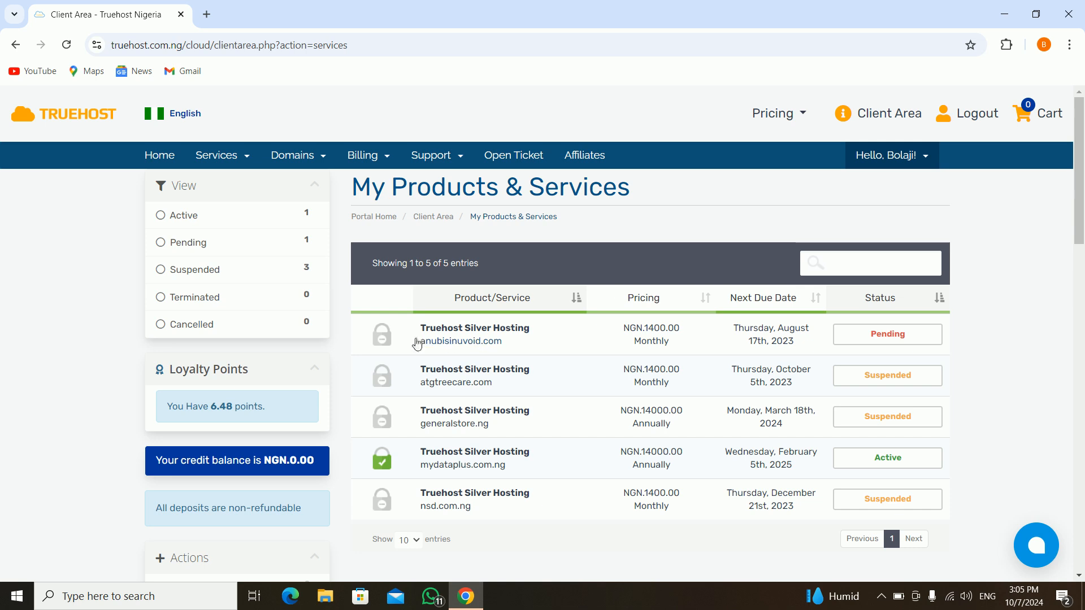
scroll(547, 366, "down", 1)
scroll(514, 350, "up", 1)
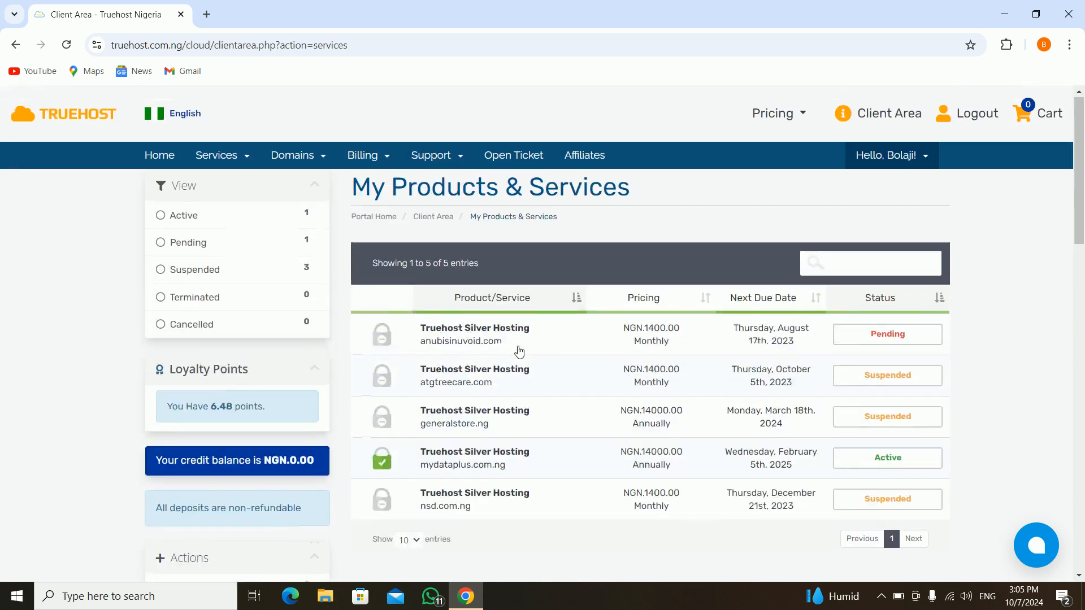
triple_click(413, 470)
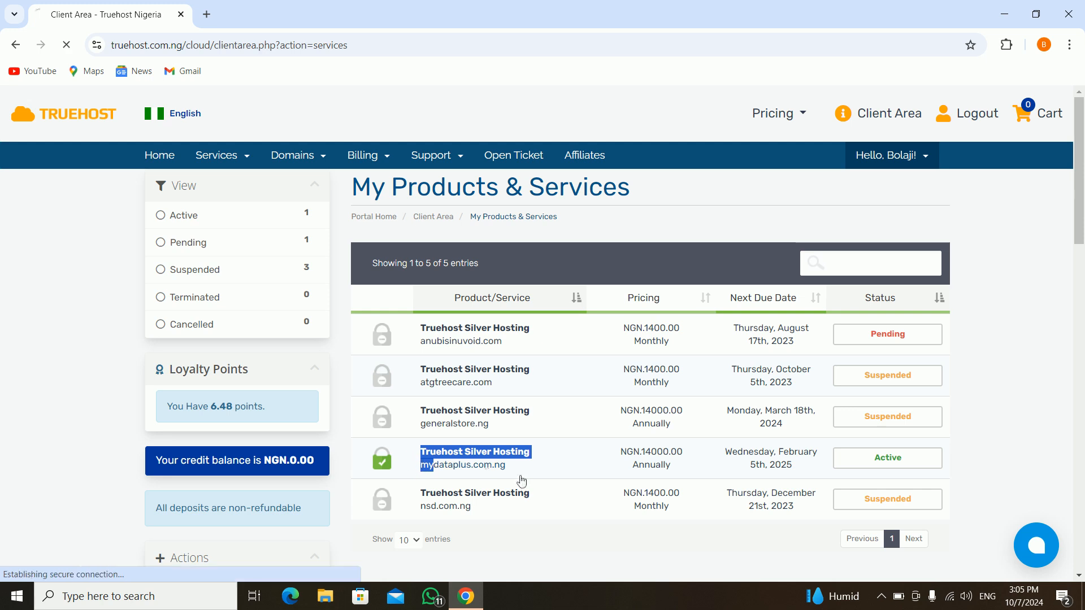
left_click_drag(511, 476, 422, 468)
right_click(438, 470)
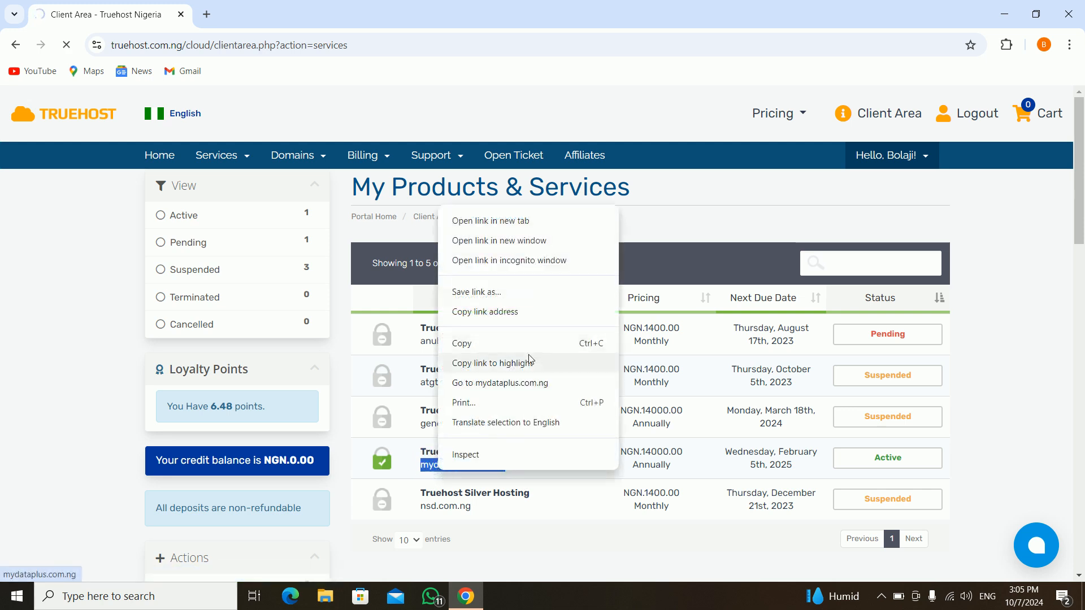
left_click(485, 343)
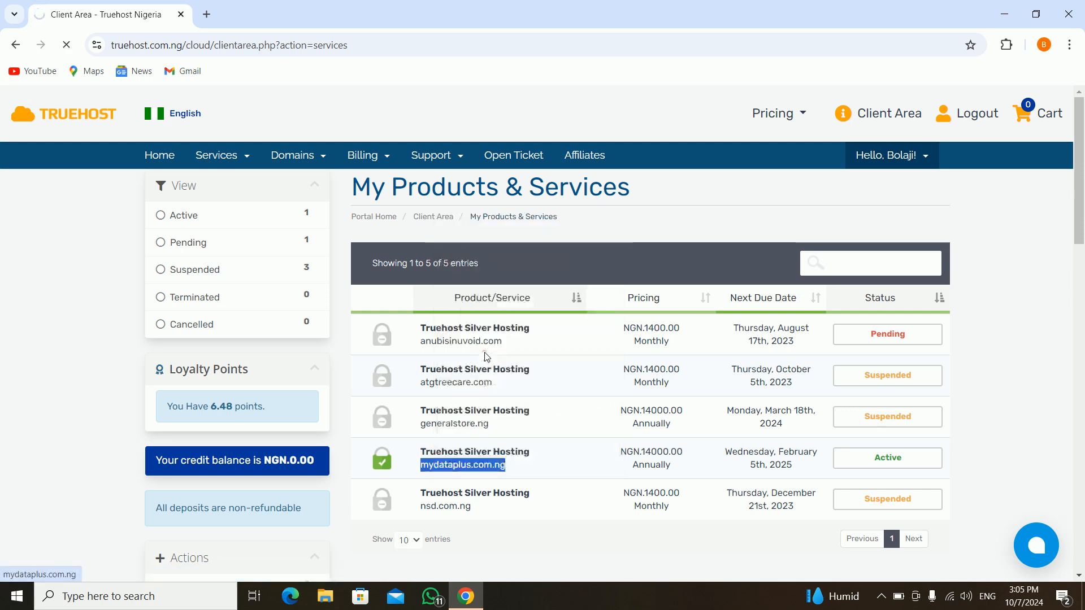
left_click(208, 15)
Load mydataplus.com.ng/cpanel and log in to the cPanel Tools dashboard
left_click(229, 47)
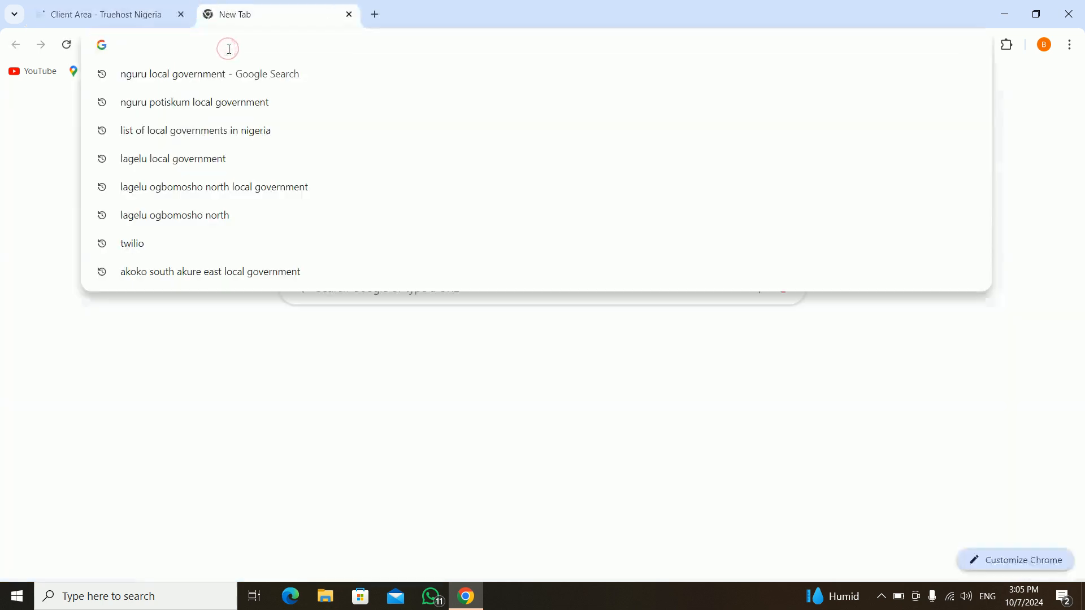
key("ctrl+v")
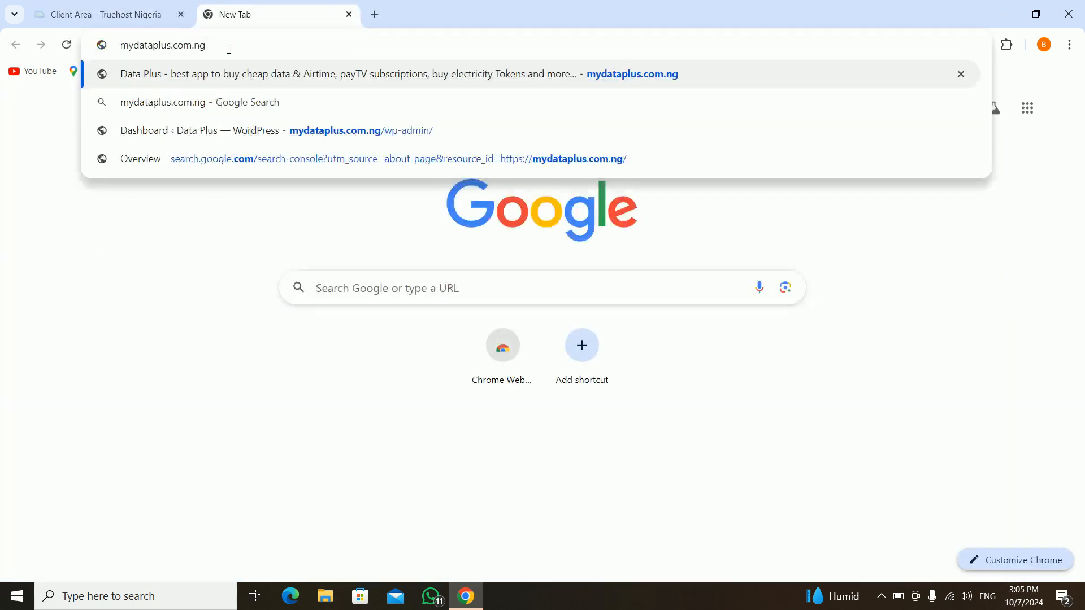
type("/")
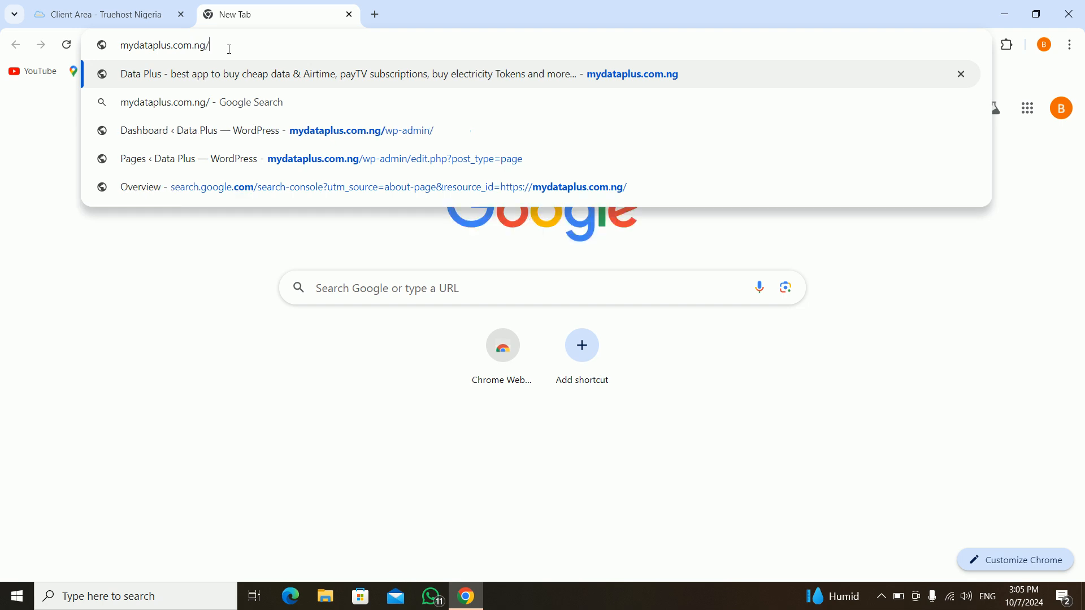
type("c")
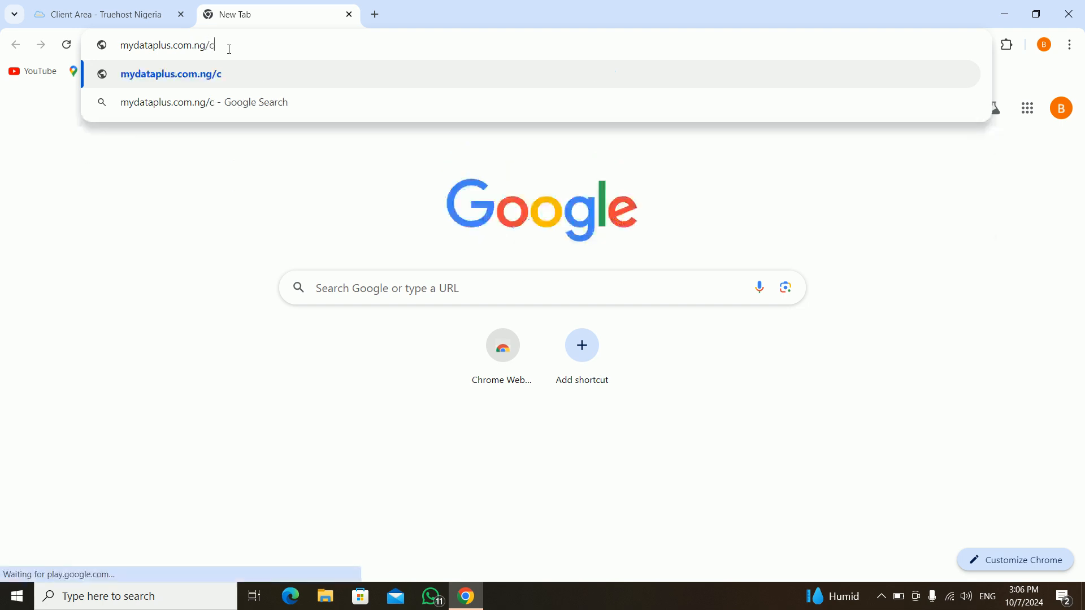
type("panel")
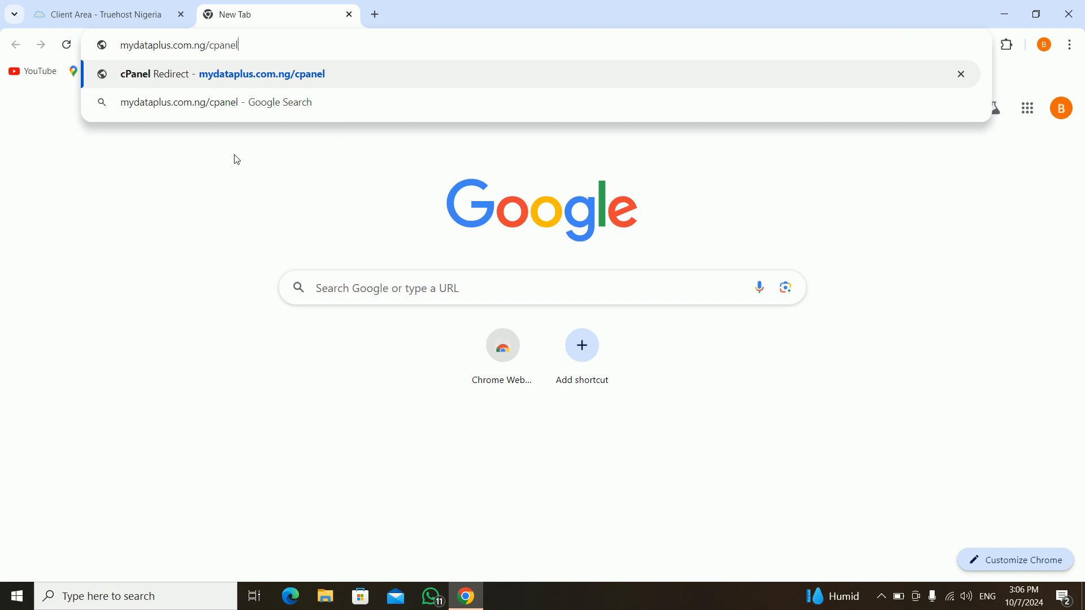
key("Return")
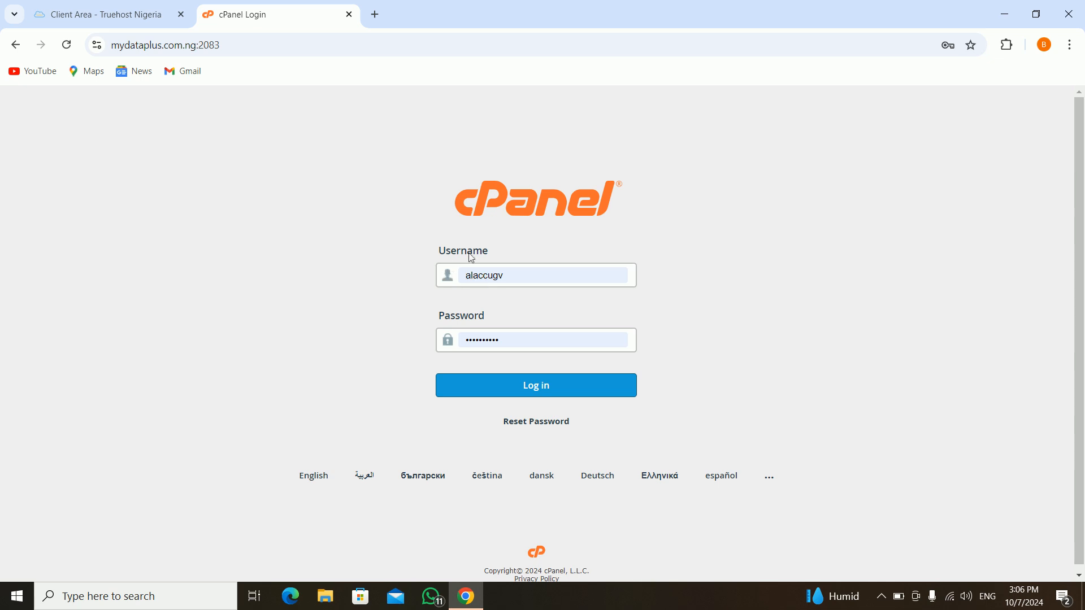
left_click(535, 393)
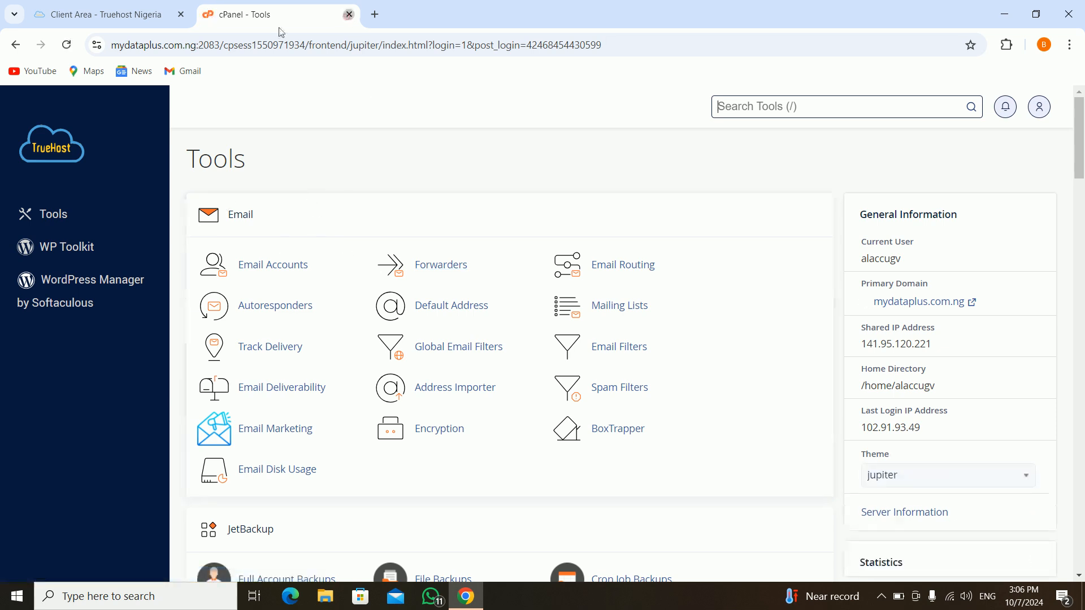
Close the cPanel tab and open the mydataplus.com.ng entry from My Products & Services
left_click(348, 14)
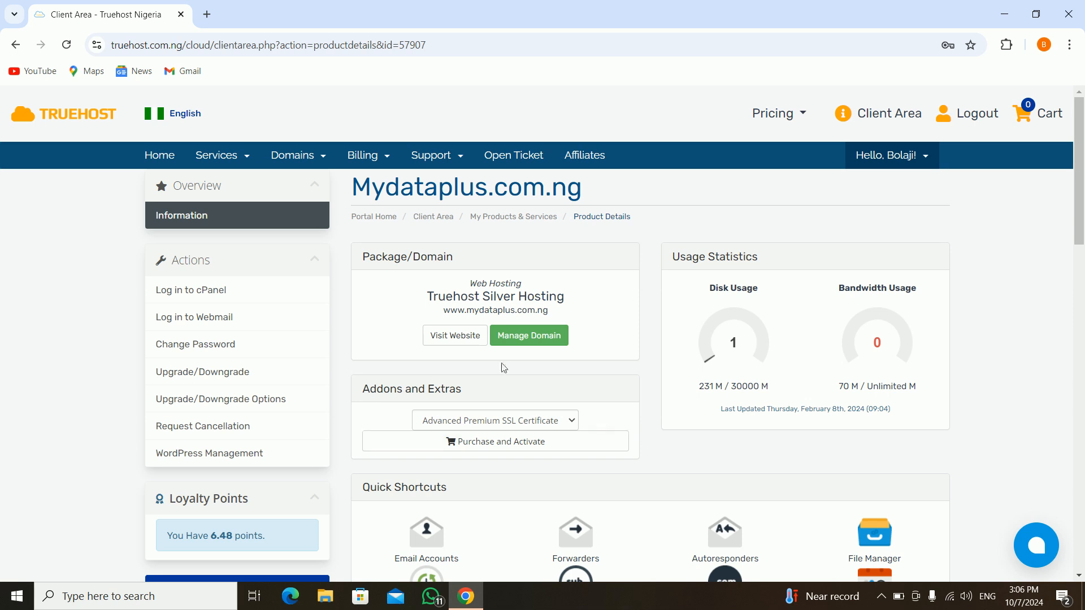
left_click(517, 219)
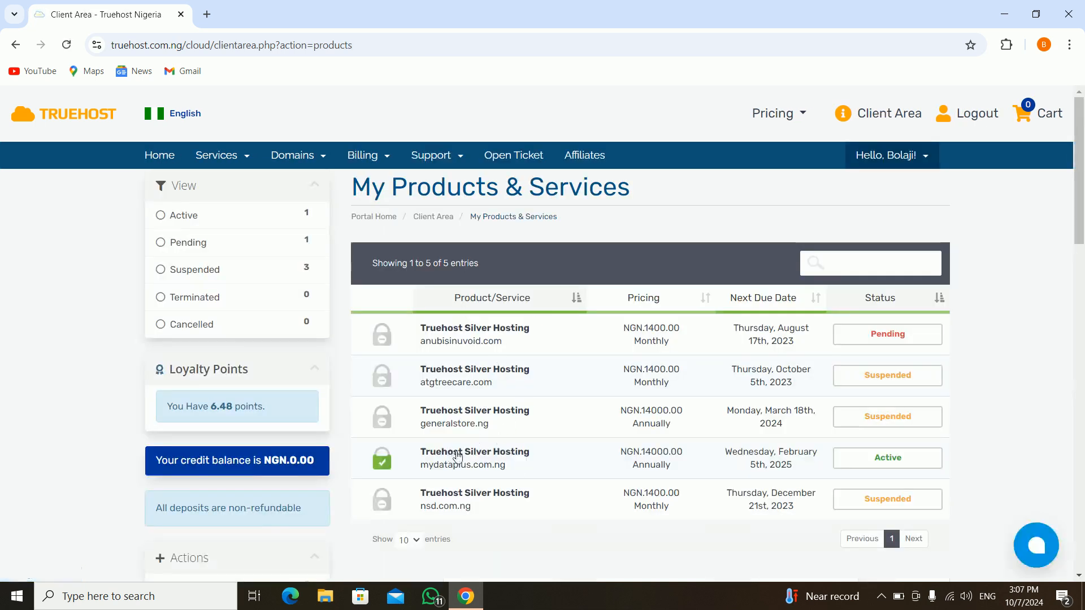
left_click(519, 452)
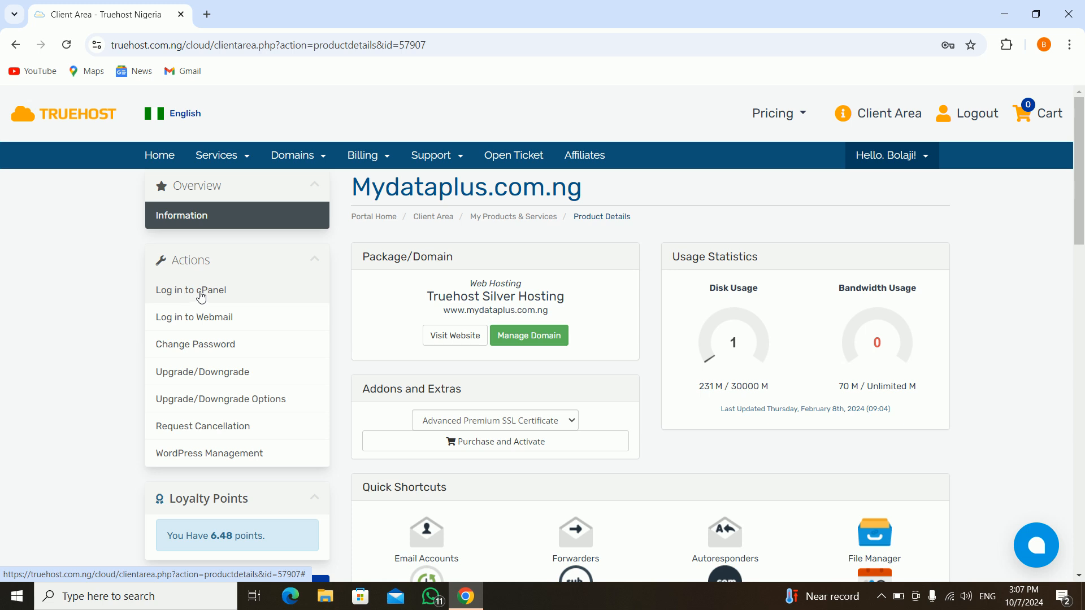
Attempt Log in to cPanel from the Mydataplus.com.ng product details page
left_click(218, 296)
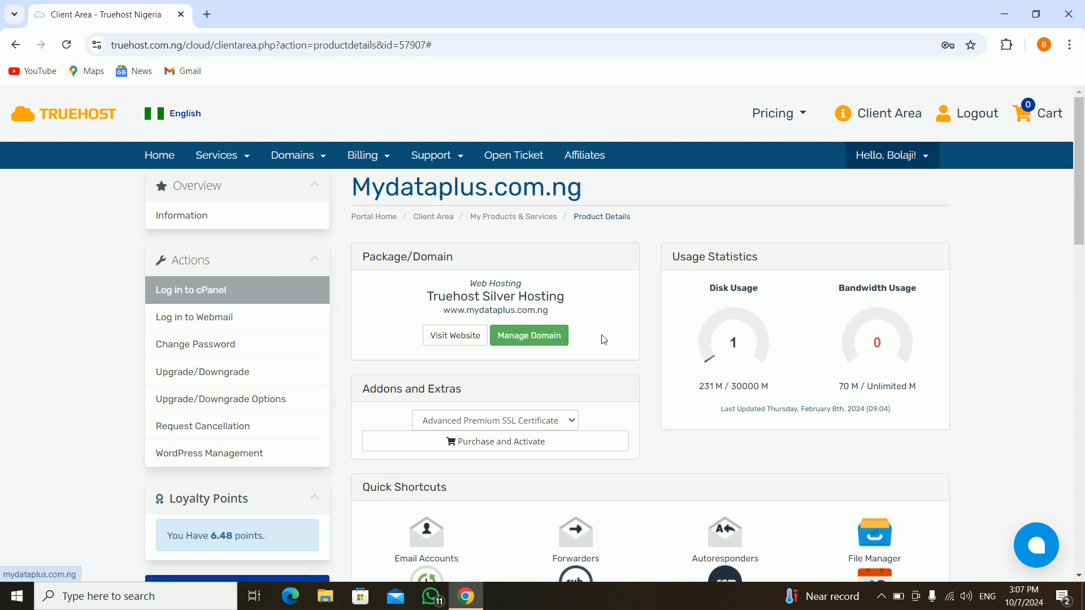
scroll(548, 384, "down", 5)
scroll(425, 359, "up", 4)
scroll(425, 359, "up", 1)
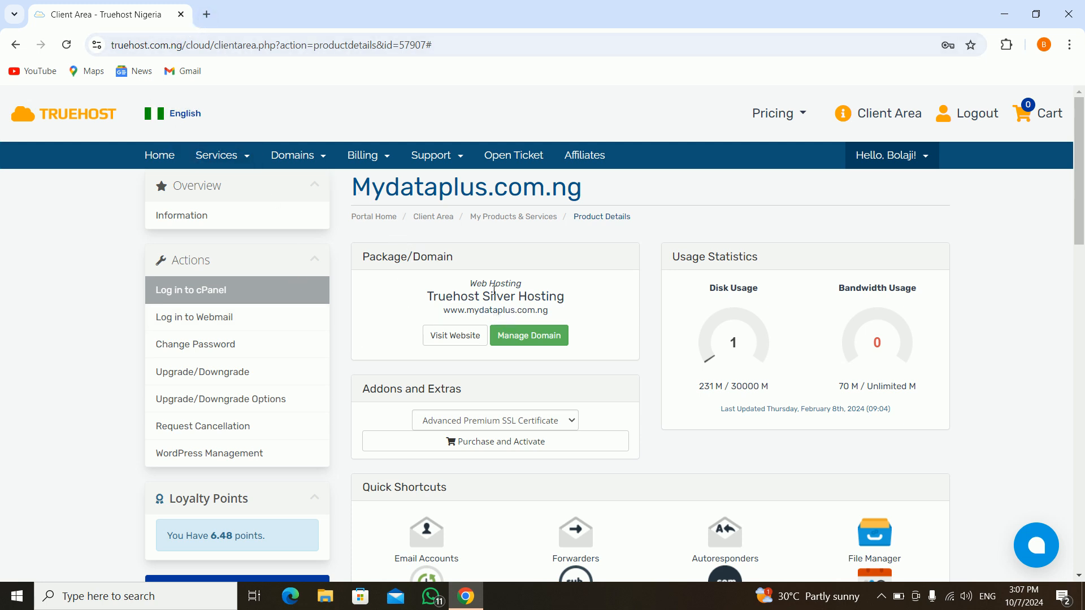
Reconnect to the saved Wi-Fi network so the Mydataplus.com.ng product details page reloads
left_click(67, 45)
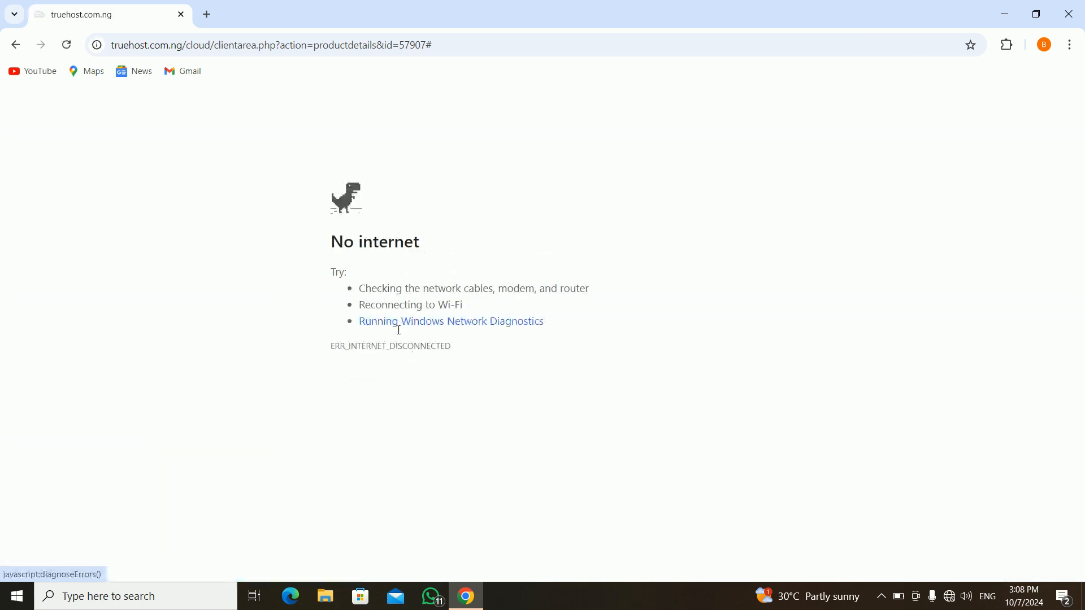
left_click(955, 606)
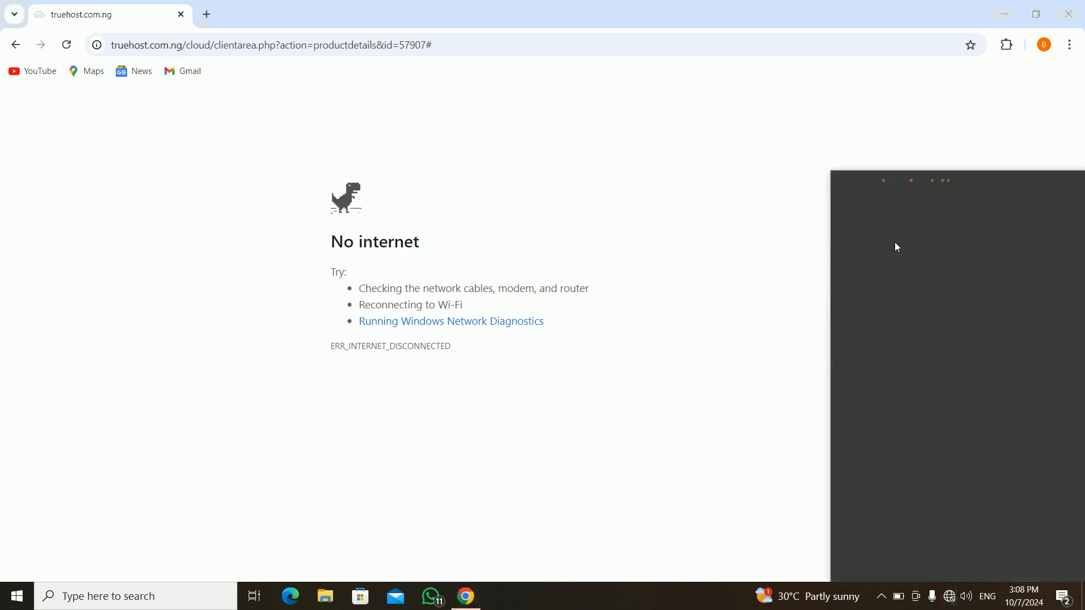
left_click(897, 205)
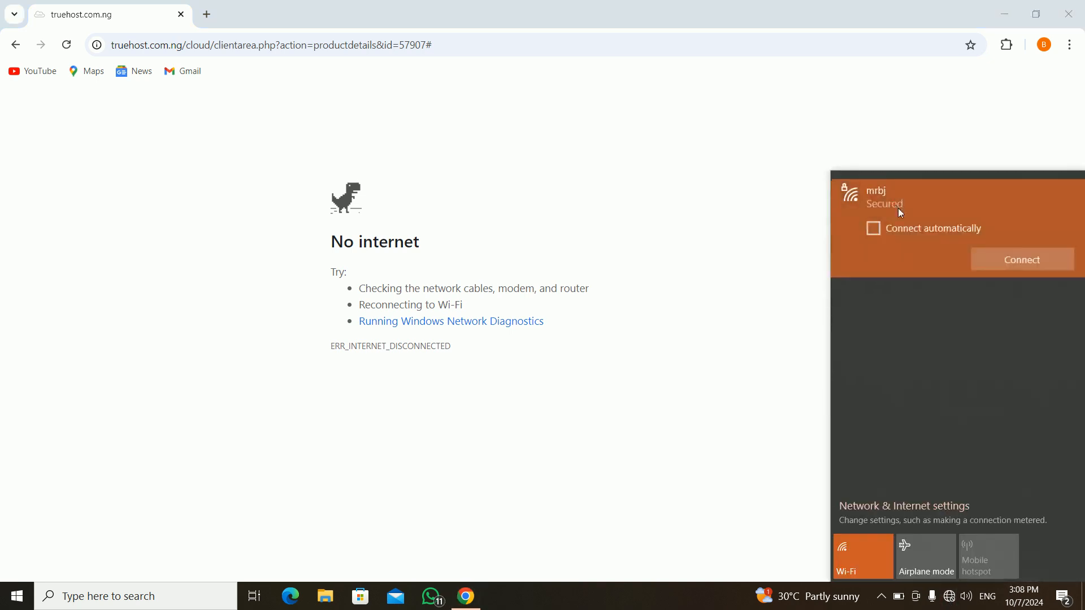
left_click(996, 259)
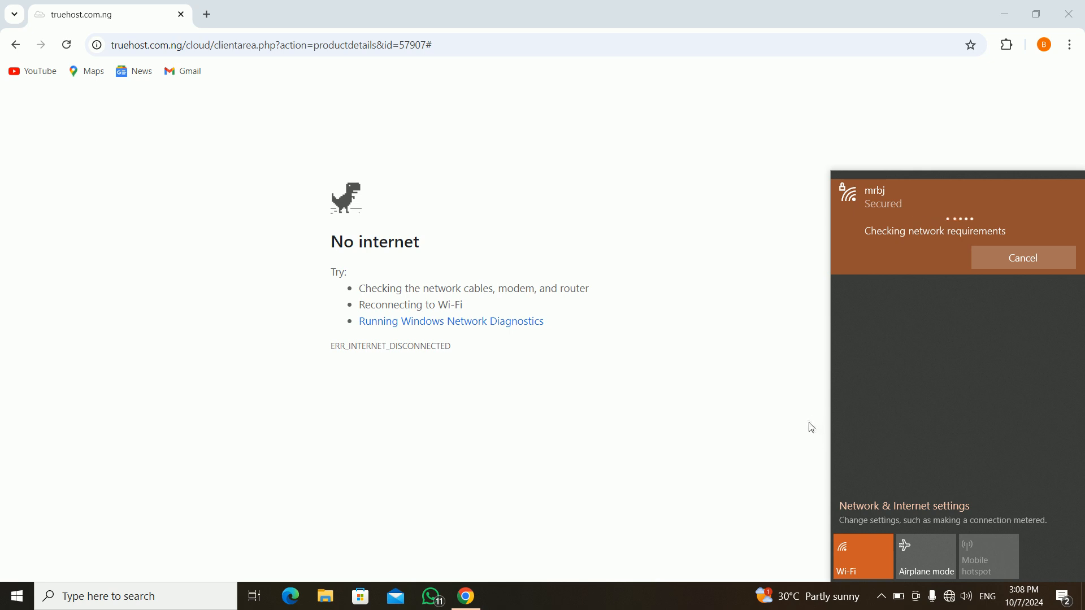
left_click(883, 598)
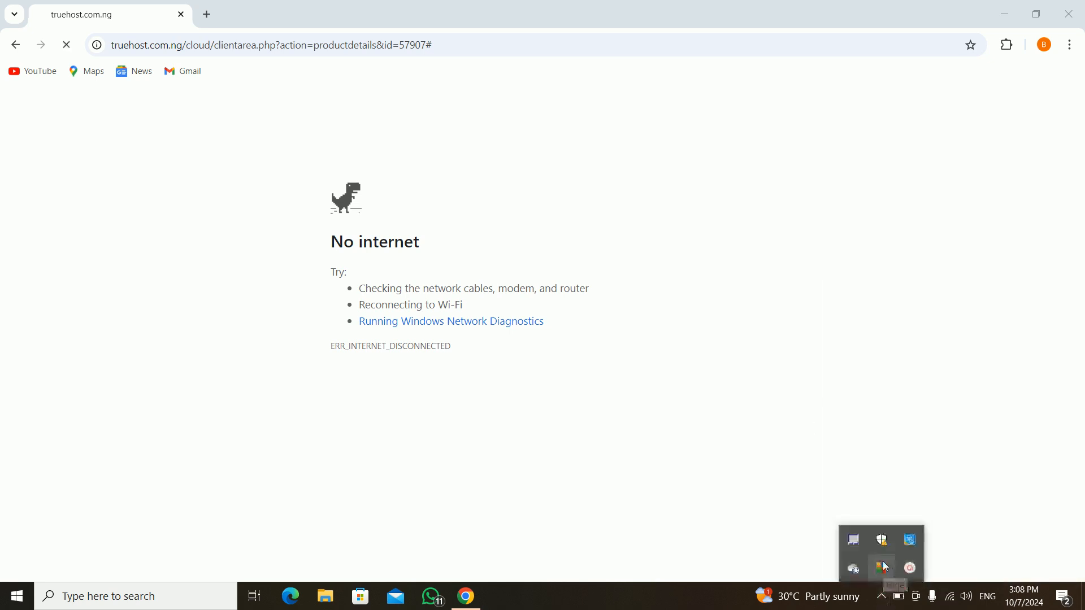
left_click(910, 569)
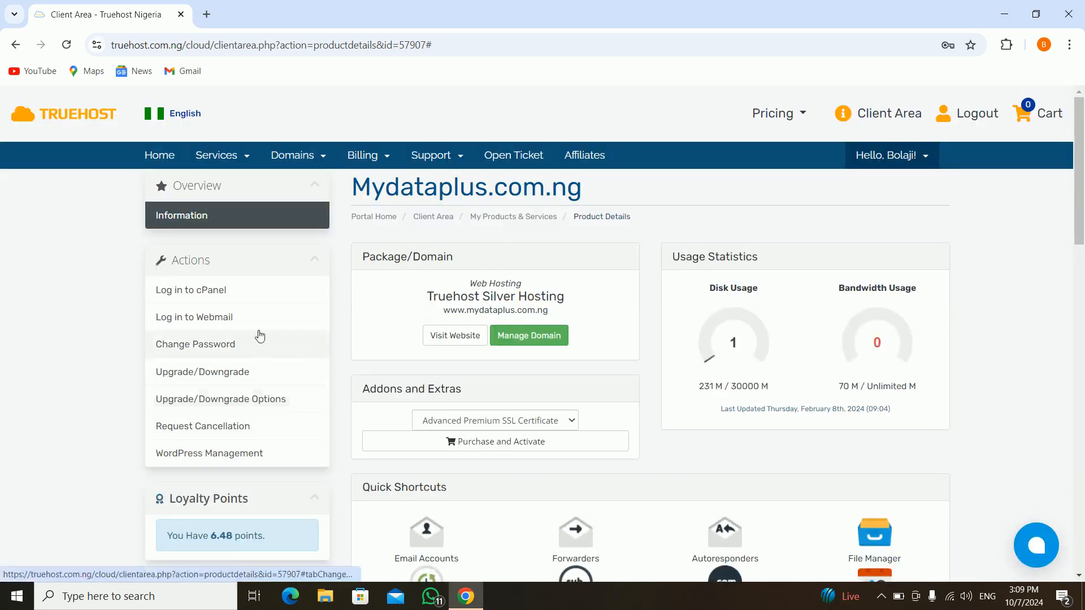
Open cPanel via 'Log in to cPanel' under Actions and show the account user menu
left_click(212, 293)
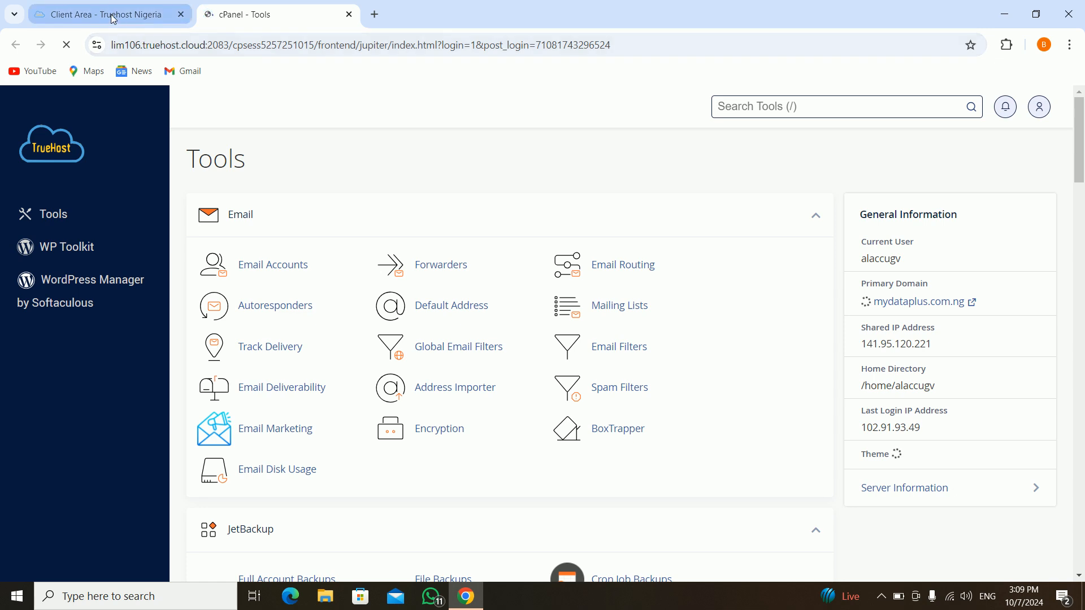
mouse_move(113, 20)
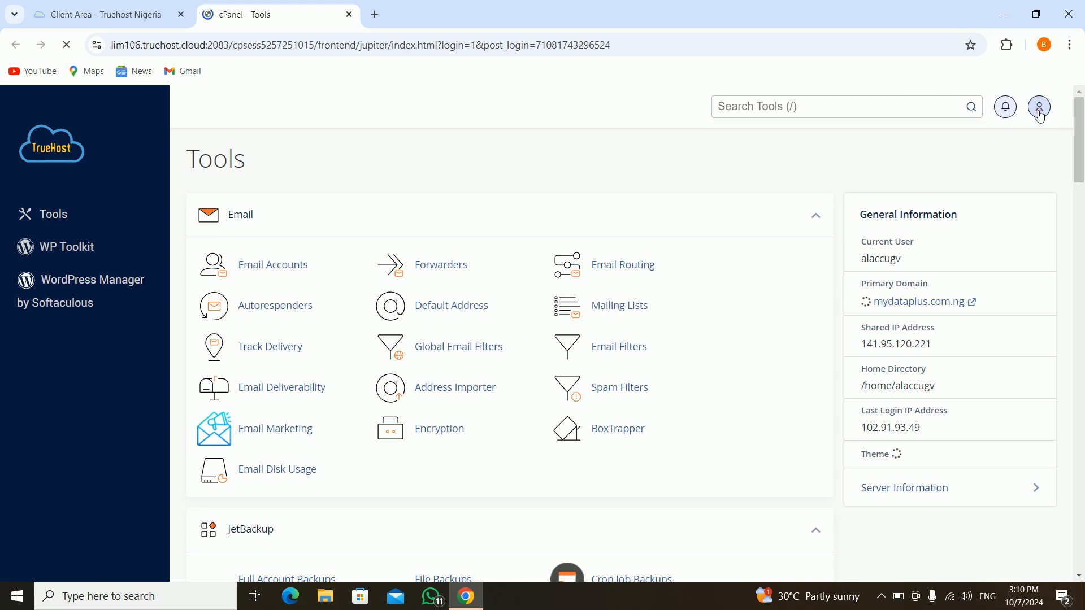
left_click(1039, 110)
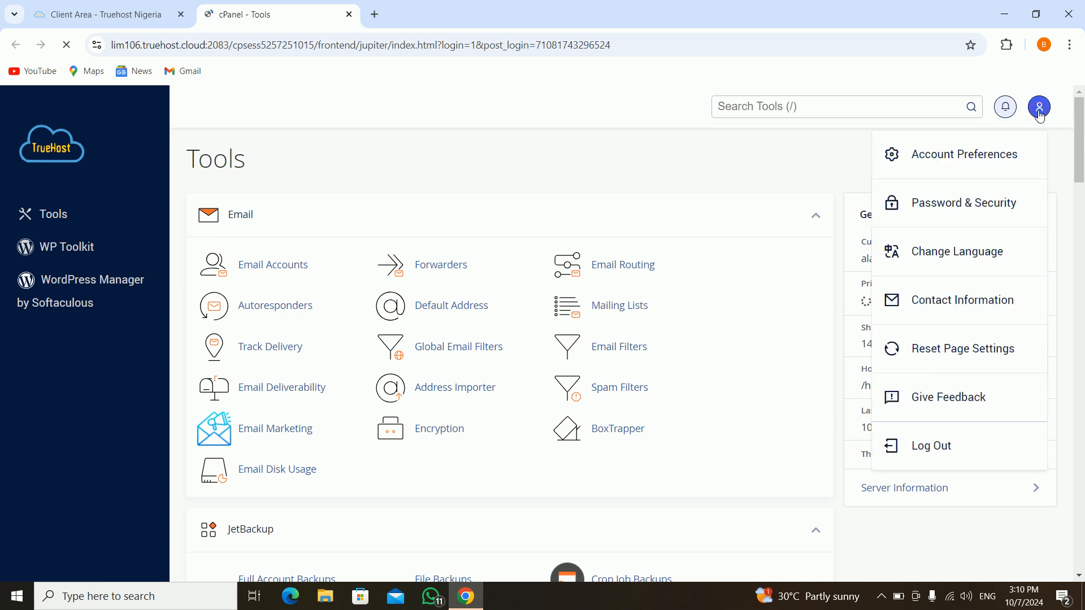
Open Password & Security from the user menu, reloading after the connection error
left_click(958, 213)
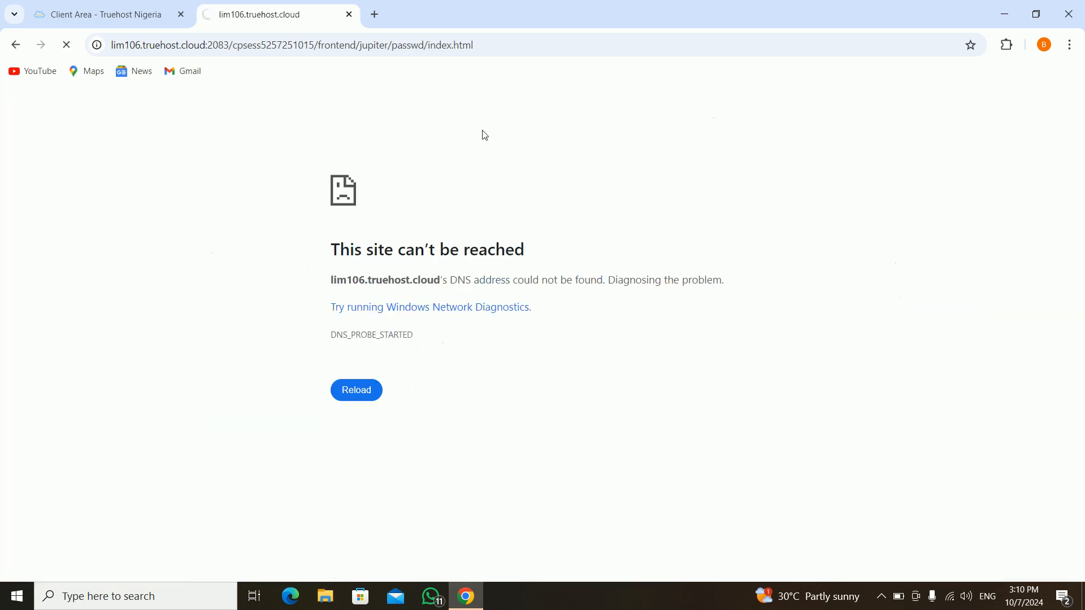
left_click(354, 392)
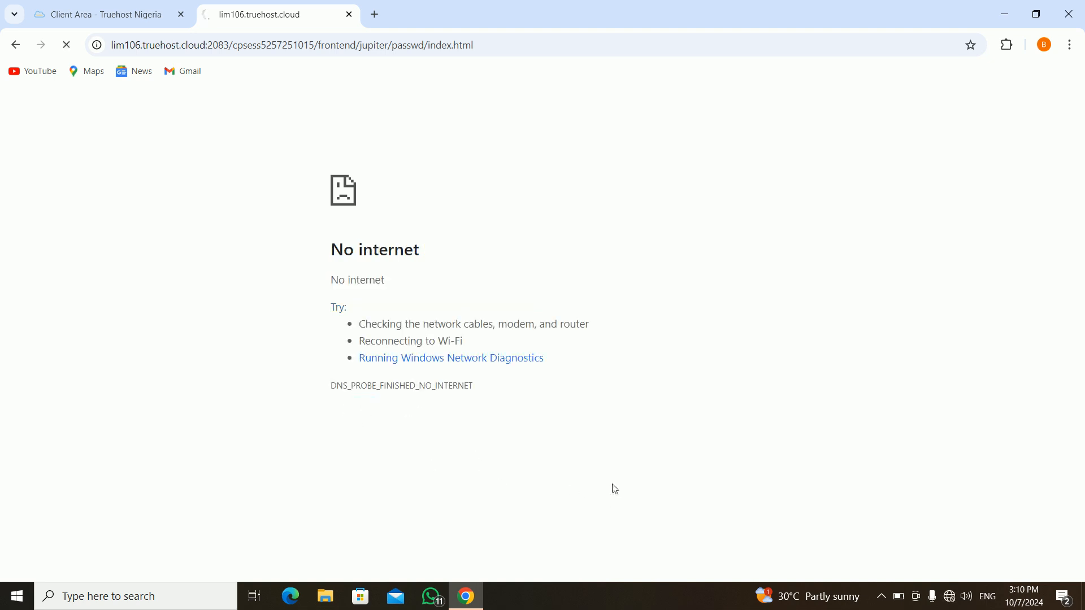
left_click(887, 596)
left_click(910, 568)
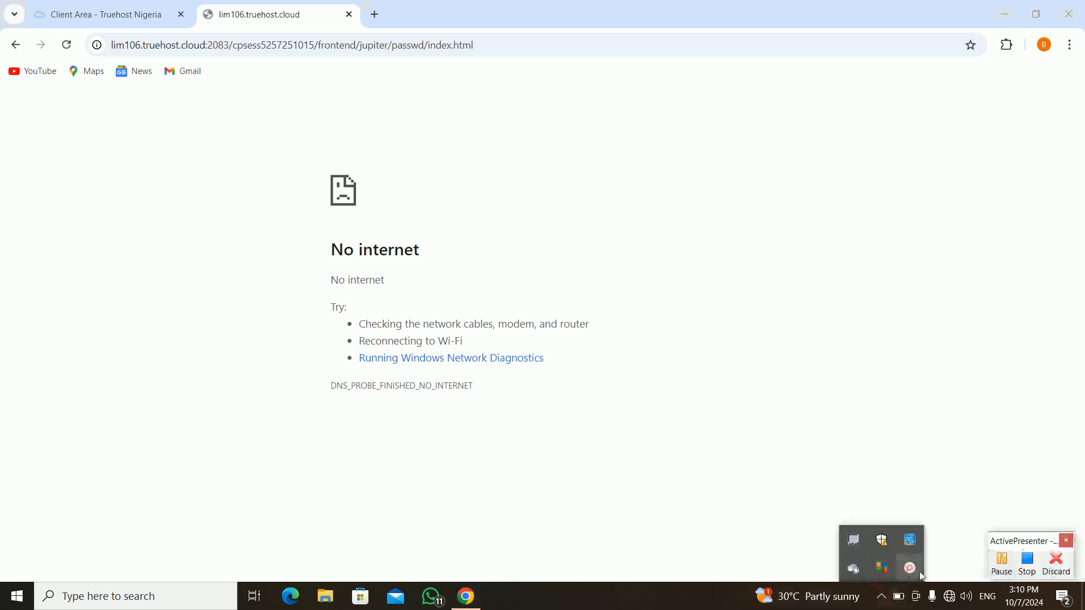
left_click(996, 565)
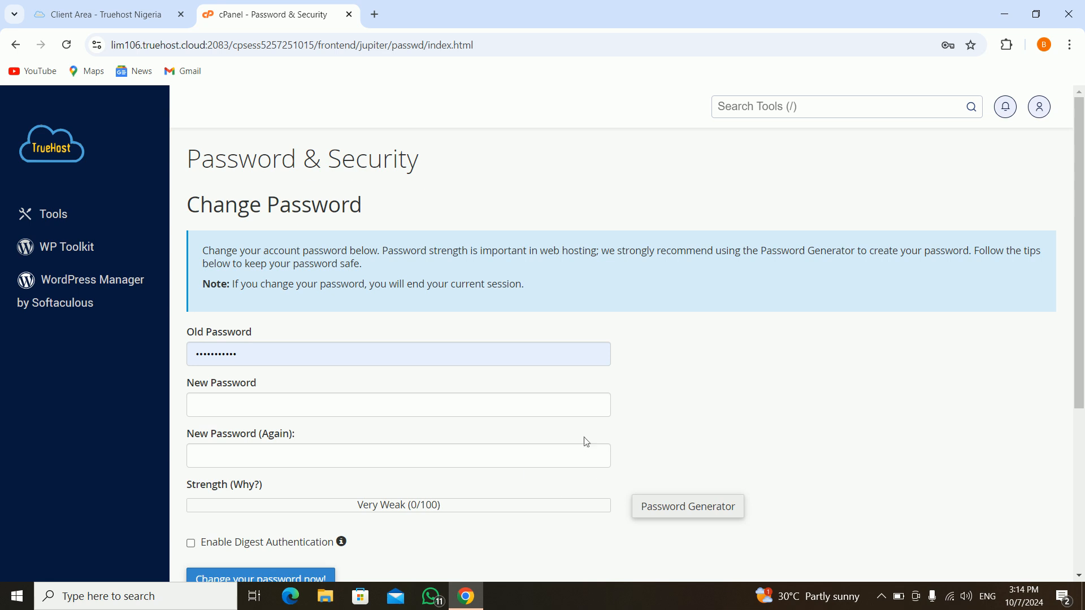
left_click(241, 355)
left_click_drag(240, 355, 192, 361)
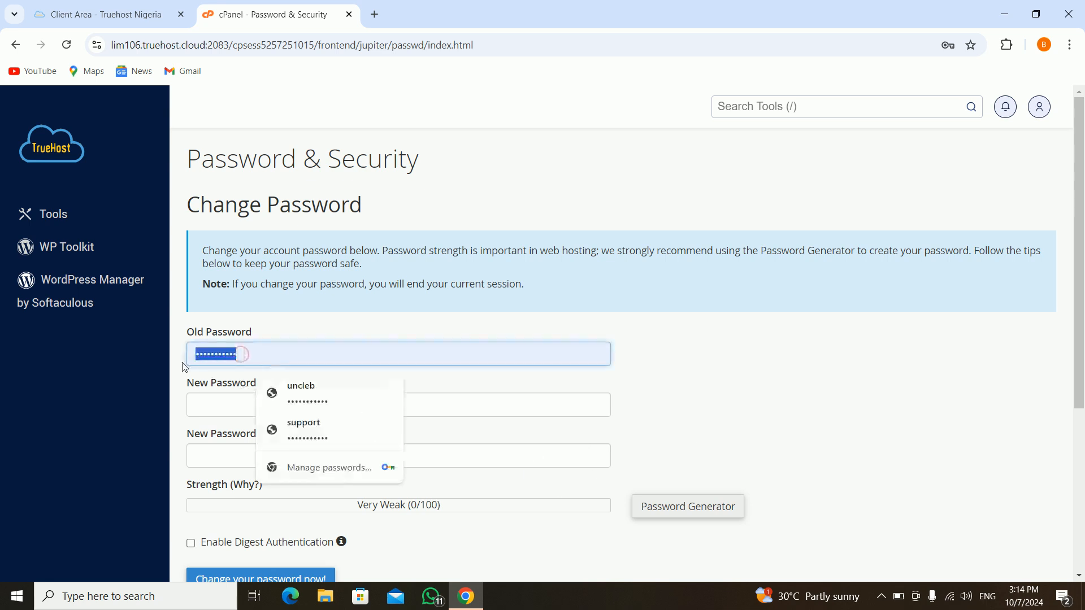
left_click(311, 321)
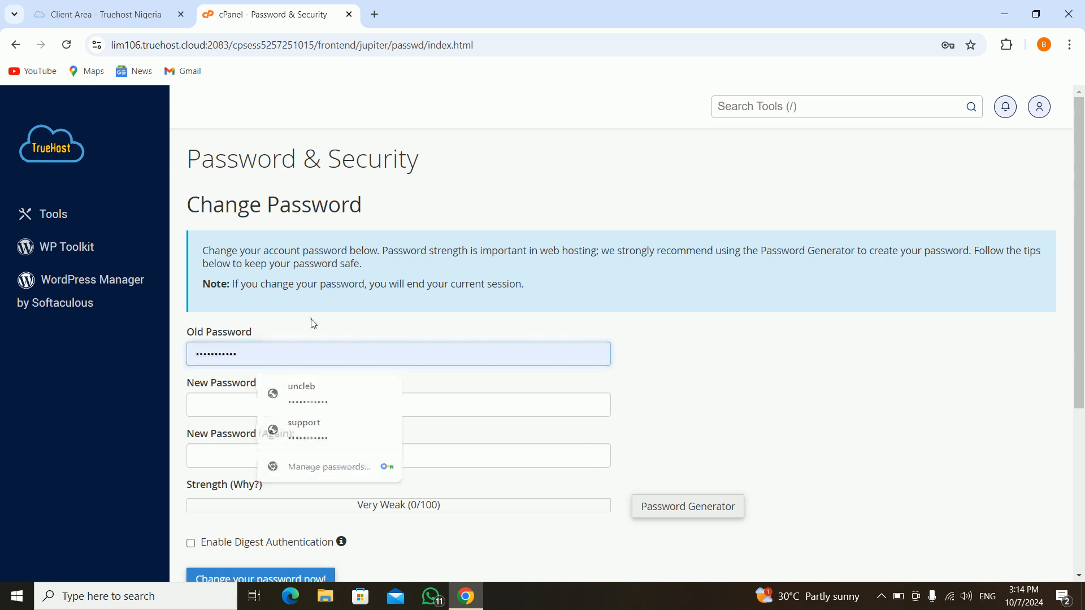
left_click(241, 403)
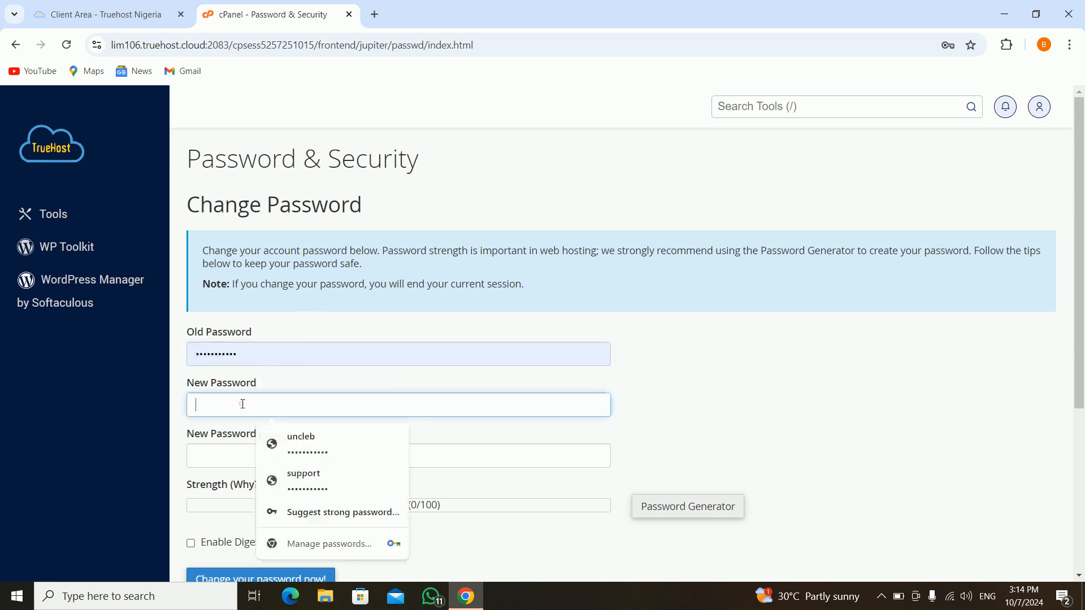
left_click(212, 464)
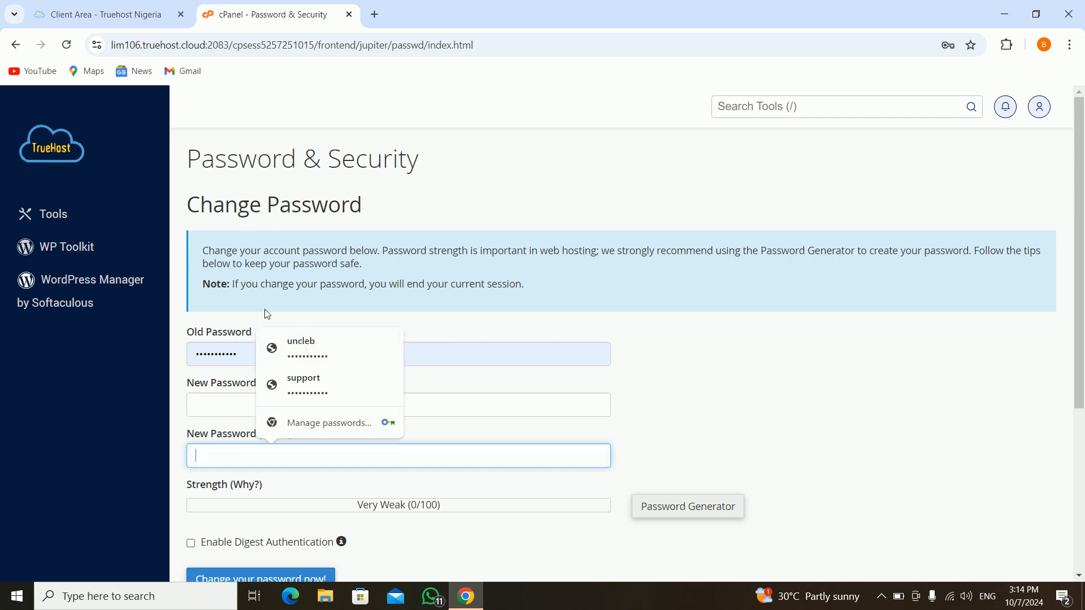
left_click(826, 402)
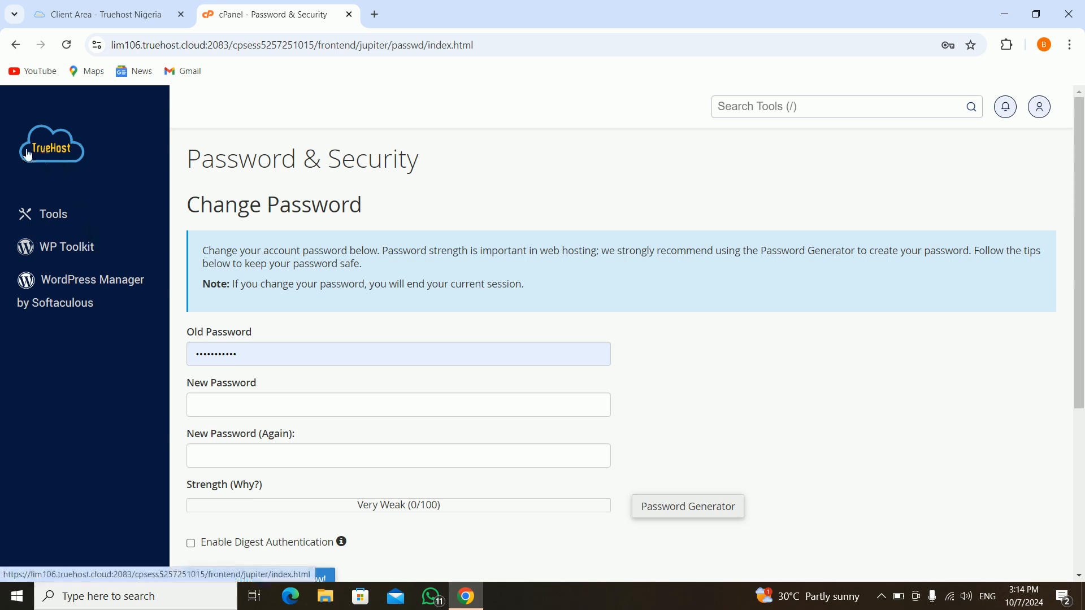
left_click(51, 152)
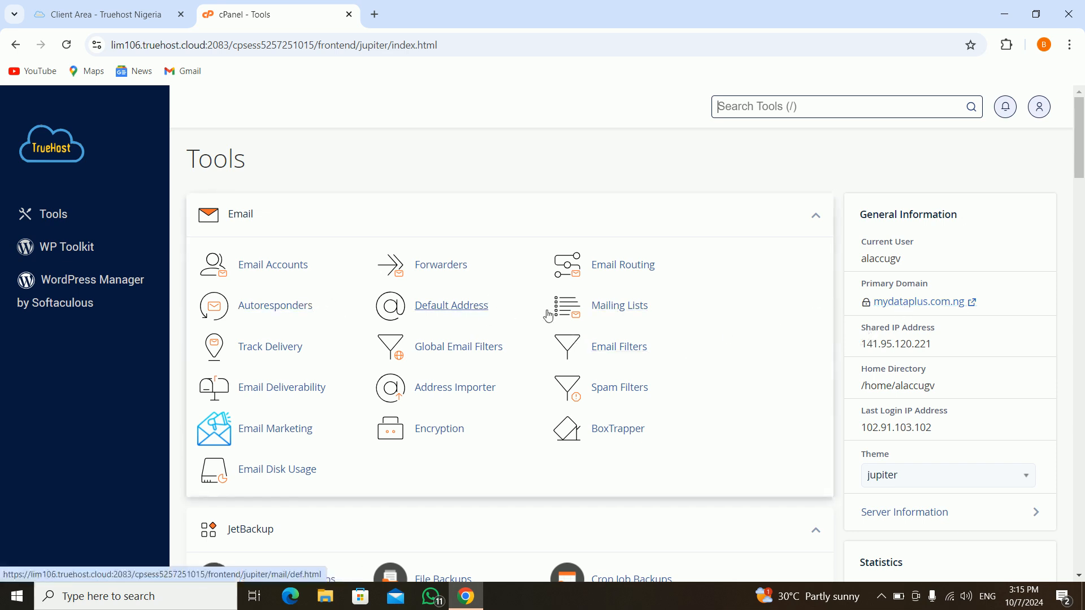
Review the existing support and cs mailboxes in Email Accounts, then start a new account with + Create
left_click(272, 266)
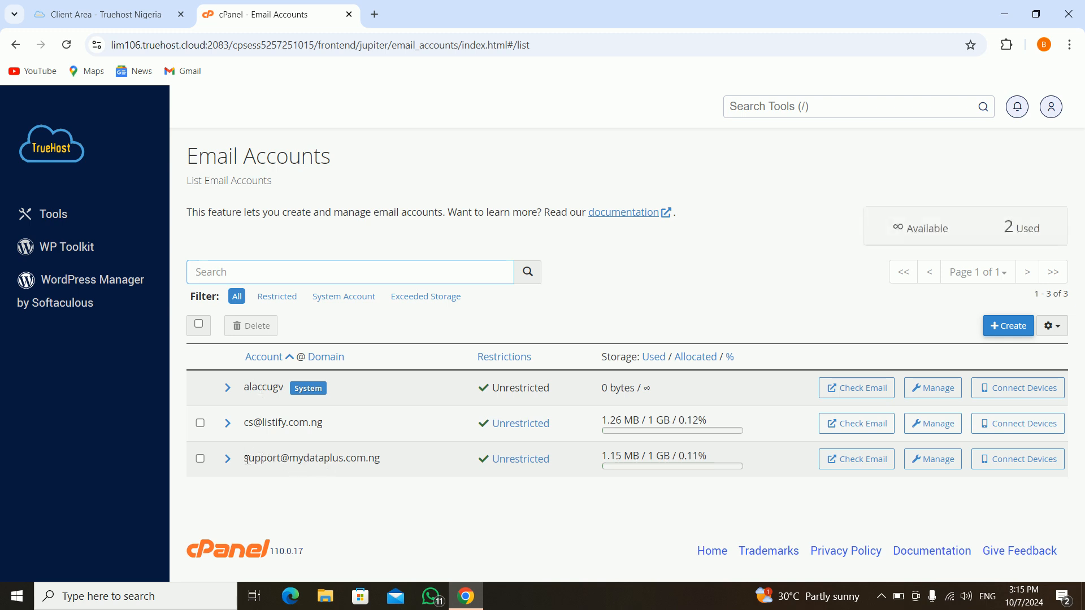
left_click_drag(247, 461, 370, 465)
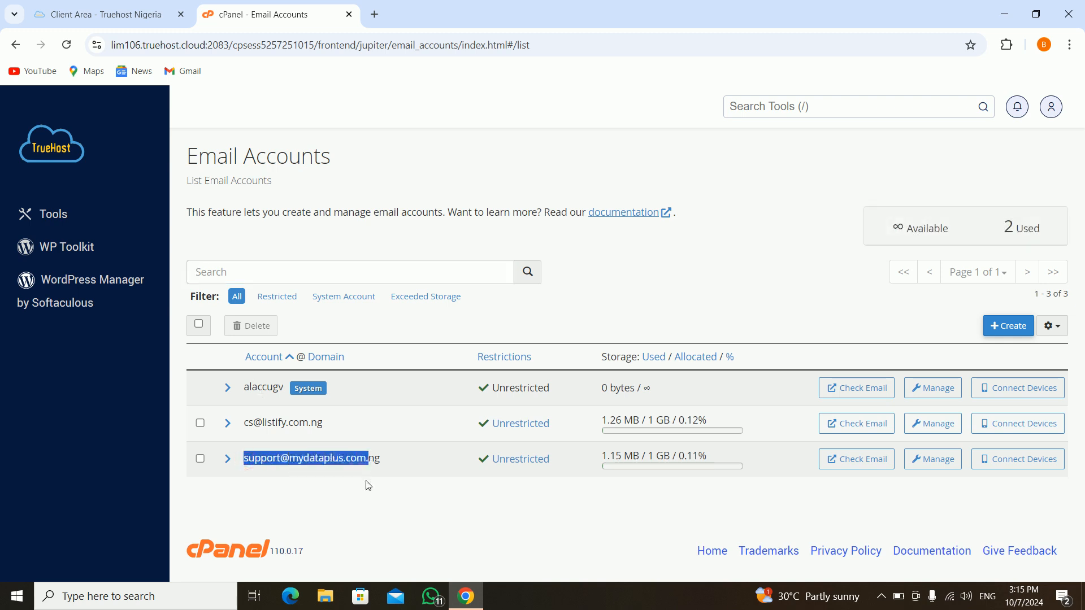
left_click(368, 486)
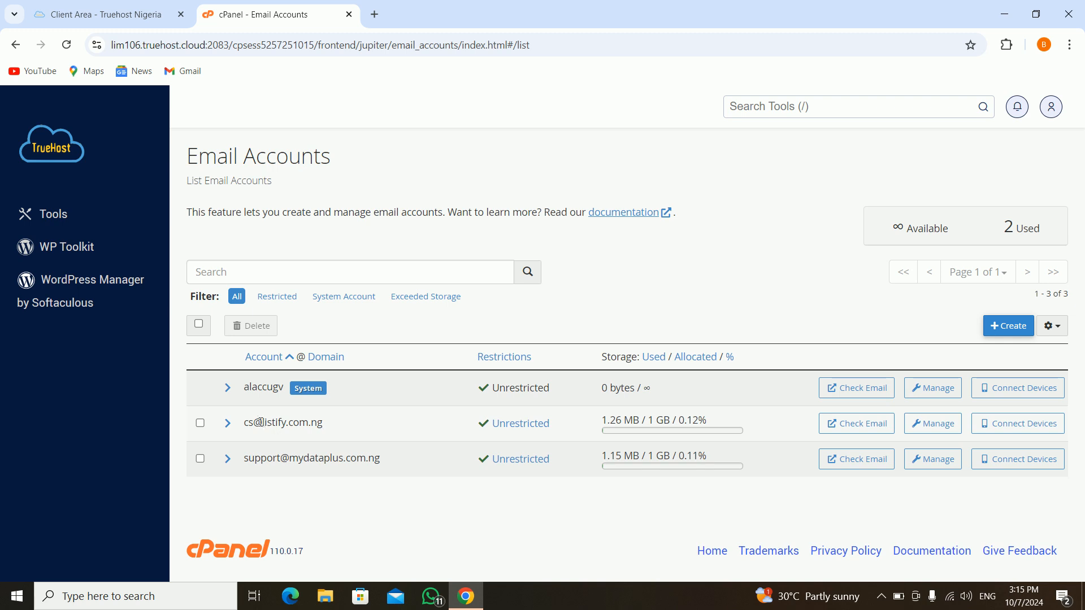
left_click_drag(246, 421, 322, 435)
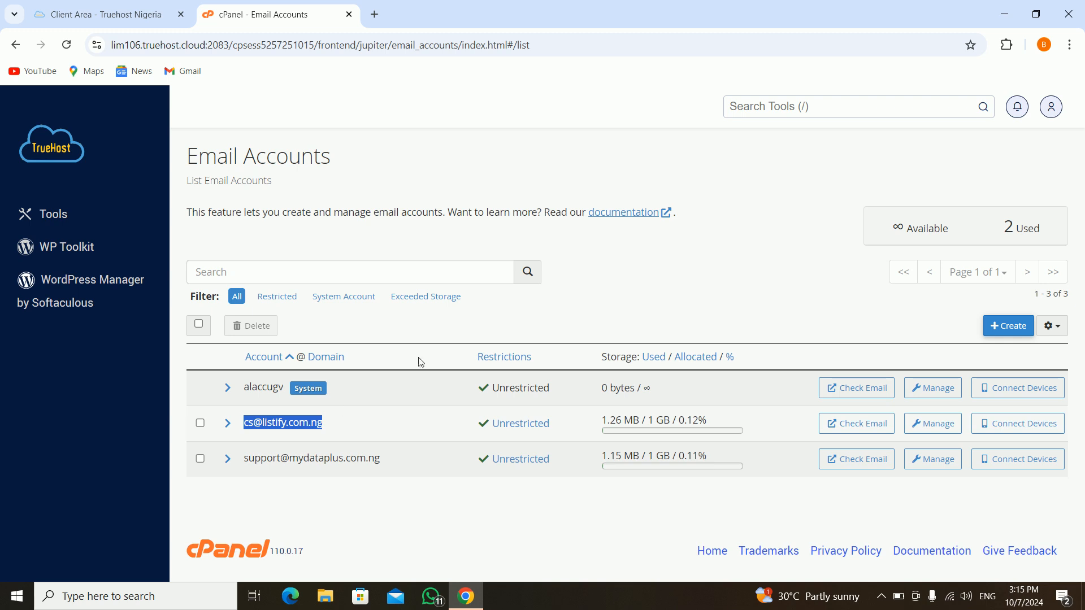
left_click(1003, 332)
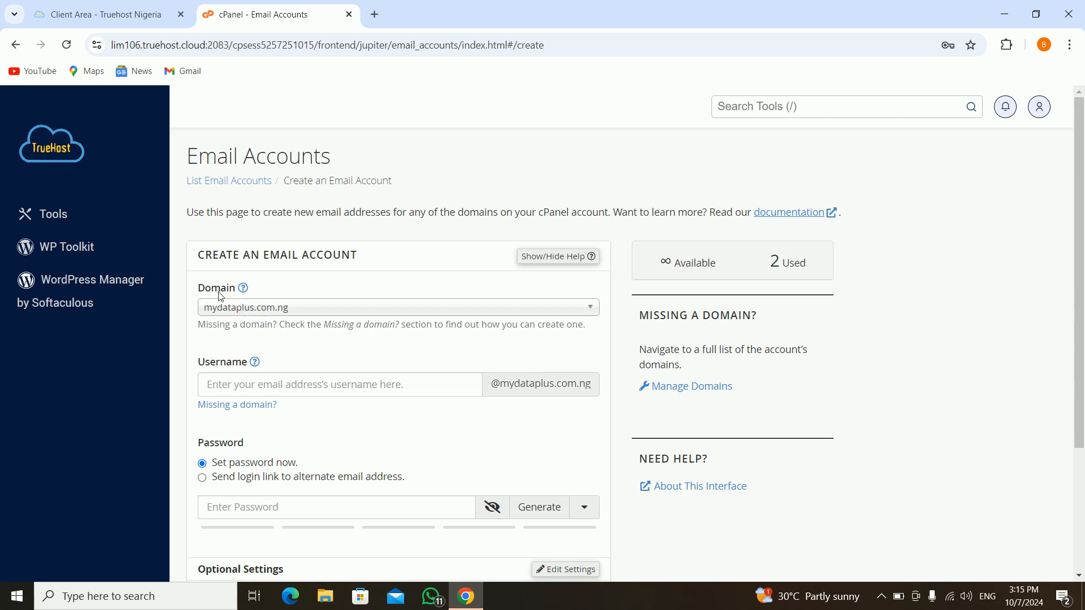
left_click(242, 309)
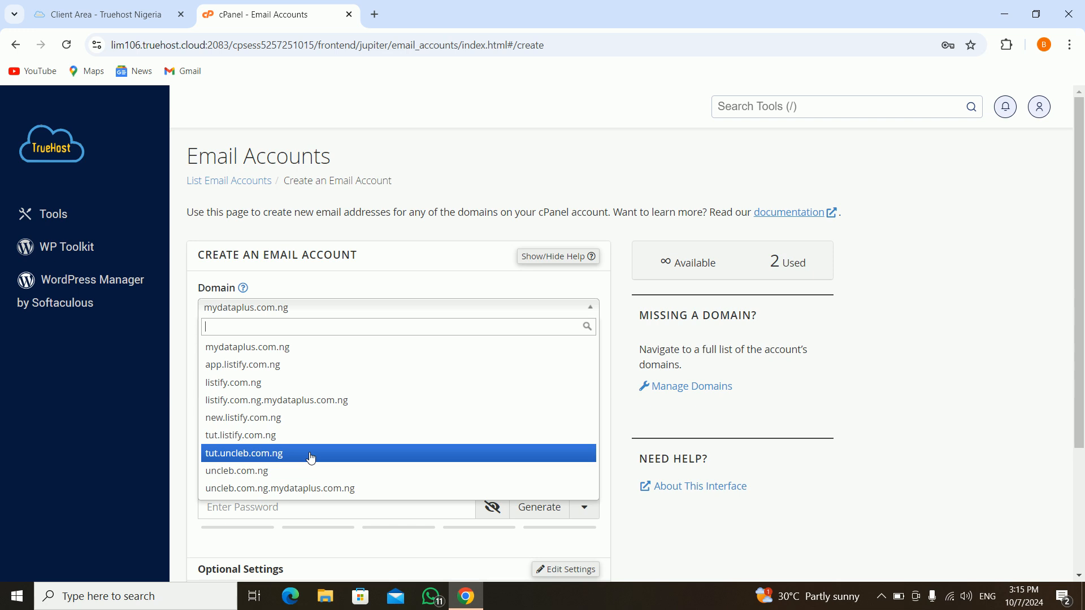
left_click(261, 471)
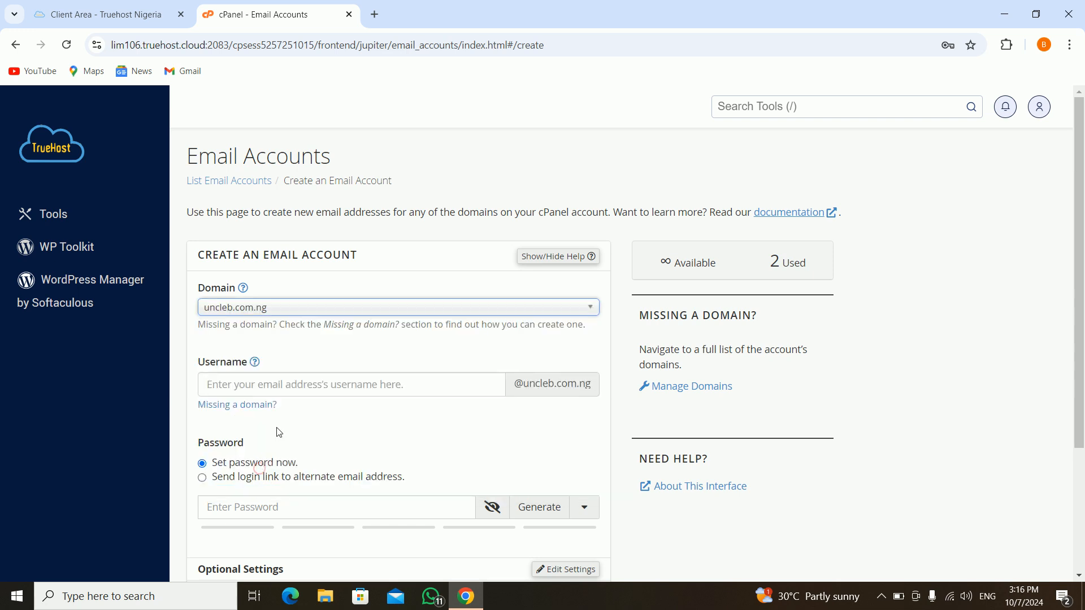
left_click(261, 386)
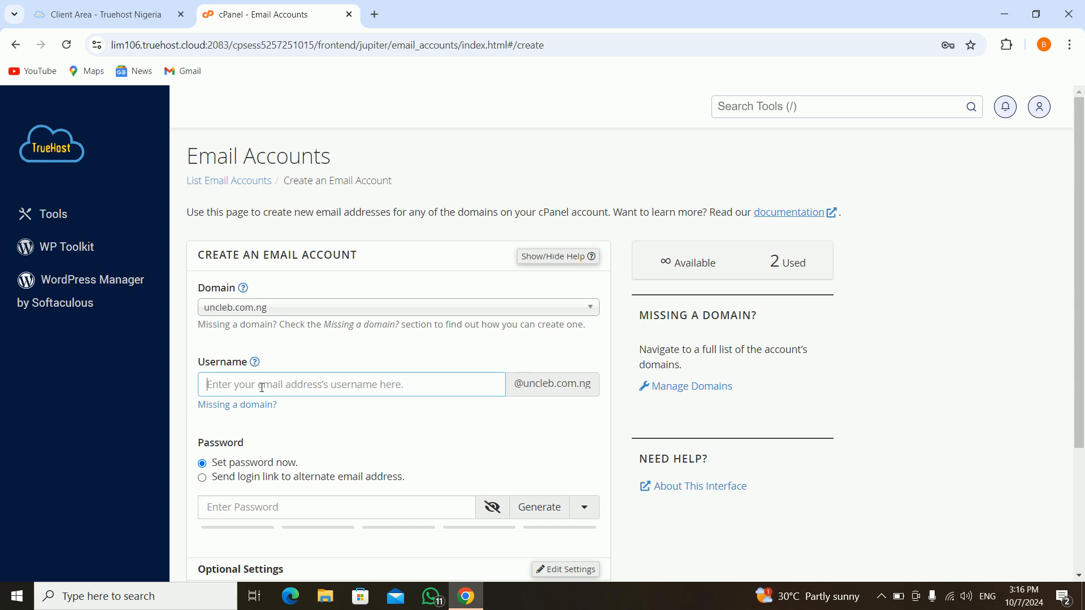
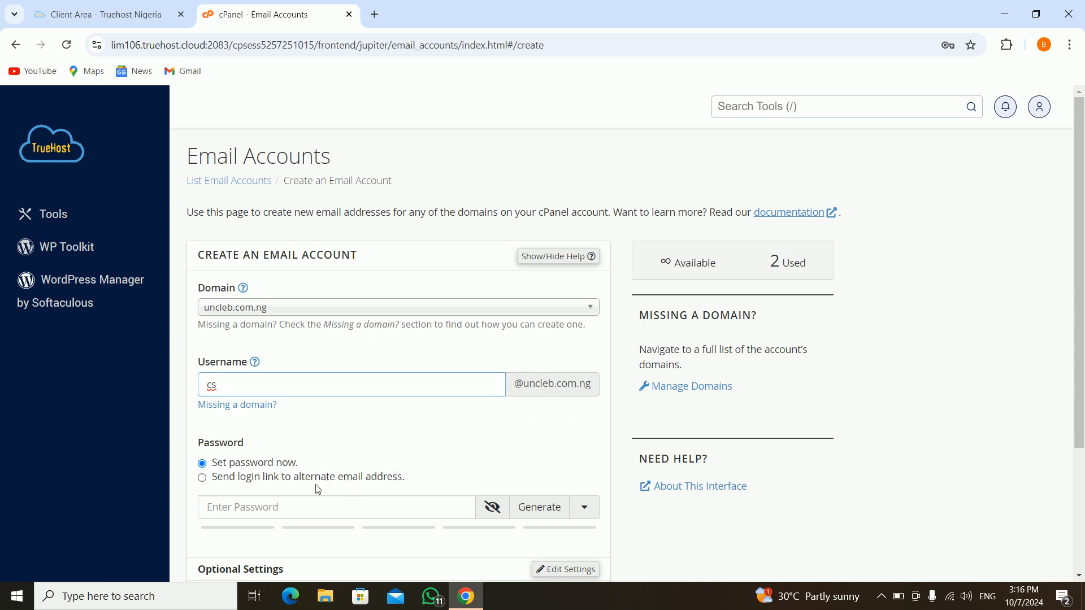
left_click(305, 510)
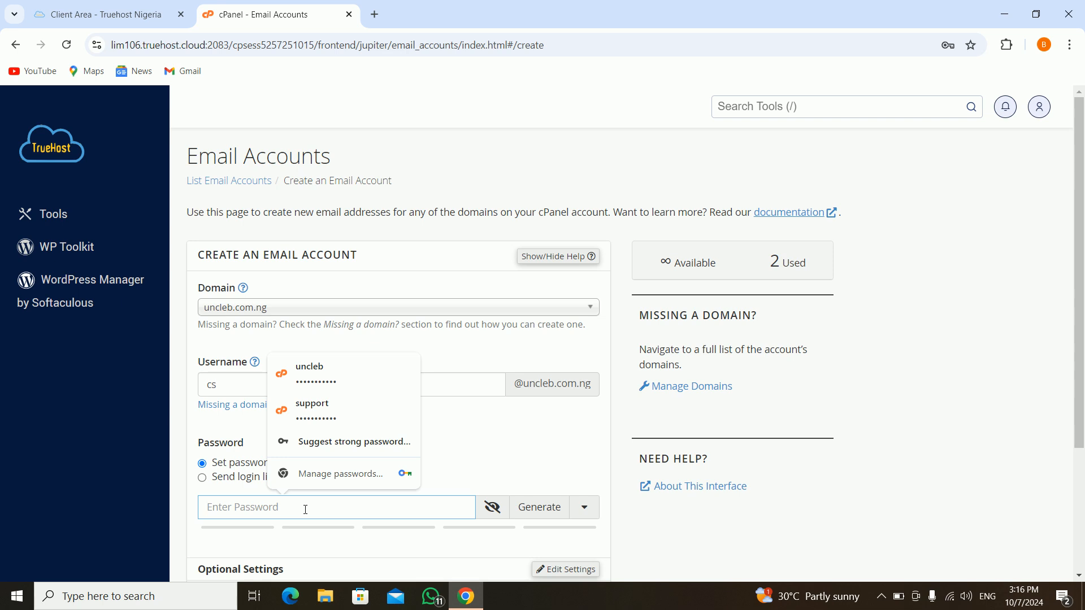
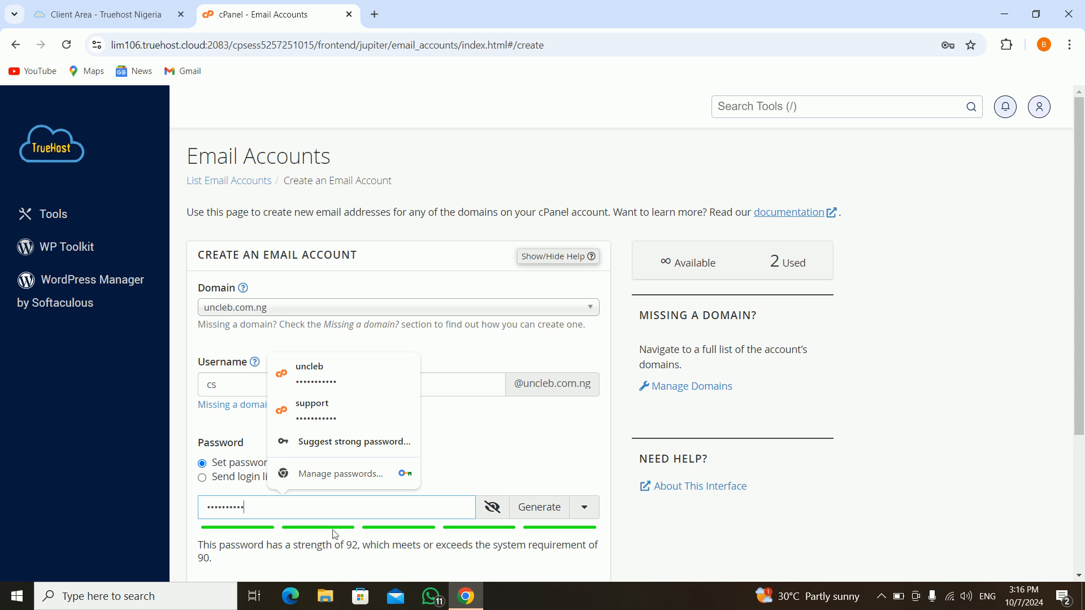
scroll(481, 497, "down", 2)
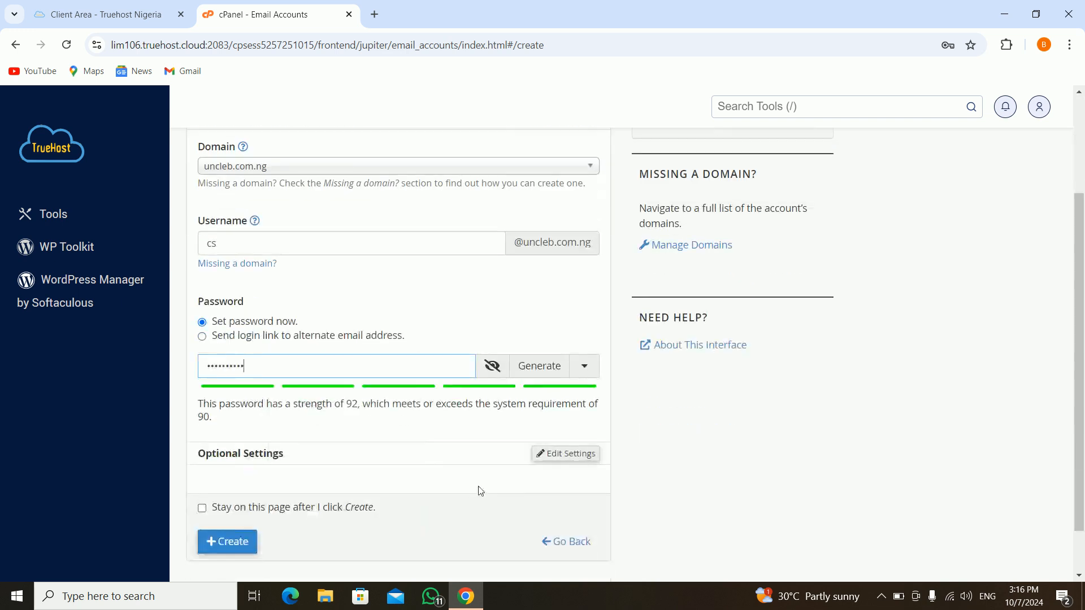
left_click(228, 544)
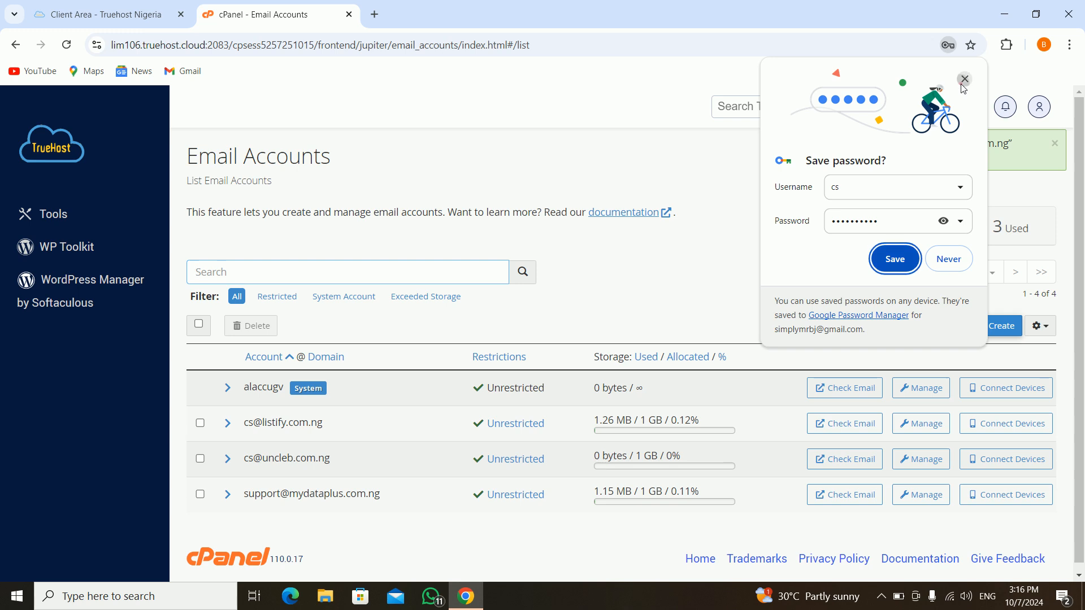
Dismiss the save-password and success popups, then open webmail for the new cs mailbox
left_click(965, 79)
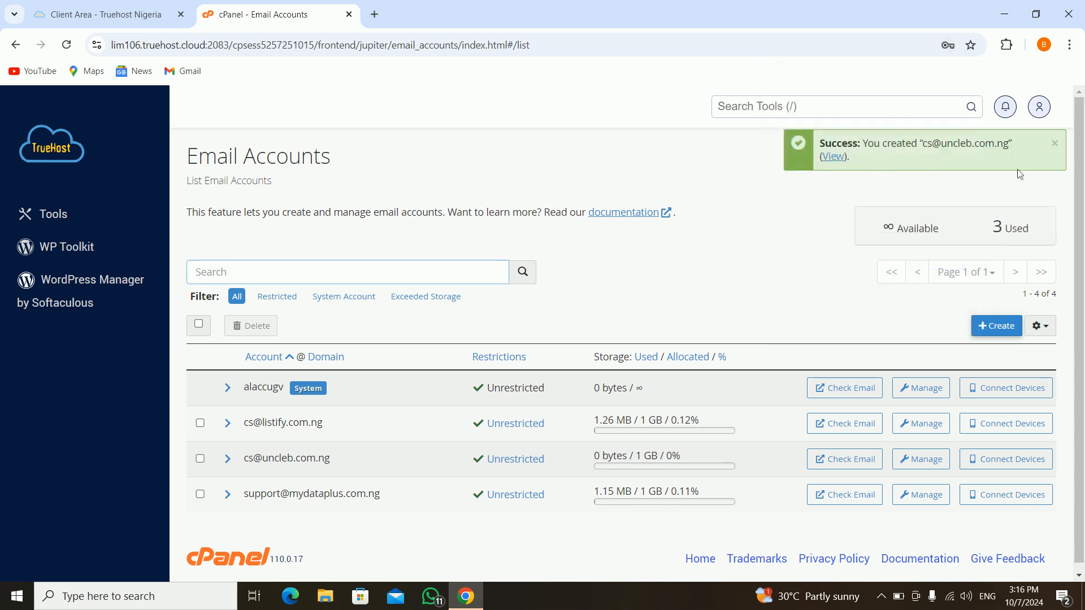
left_click(1054, 143)
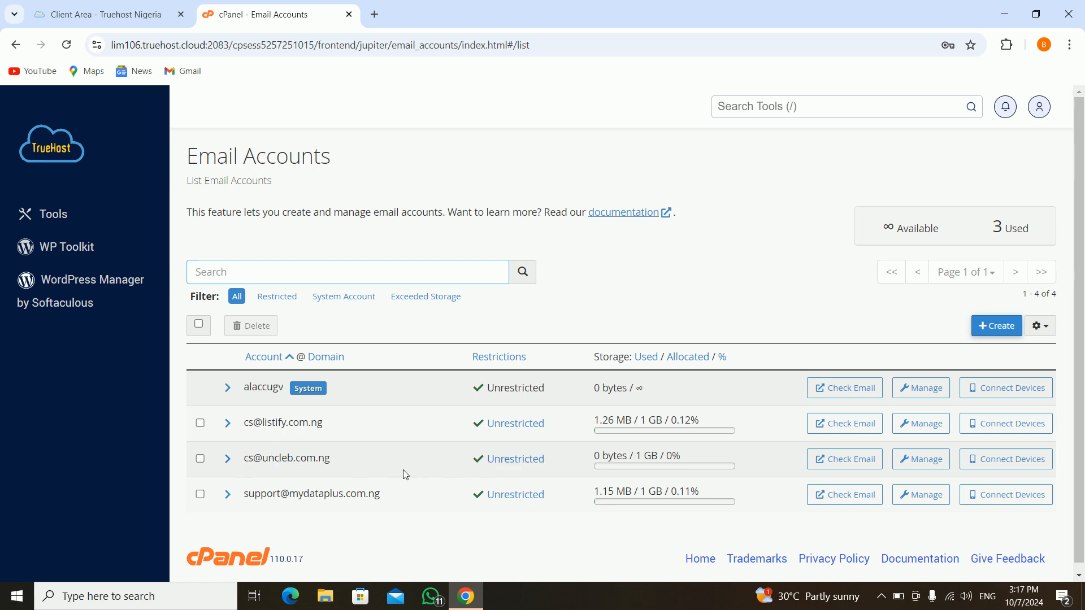
left_click(859, 465)
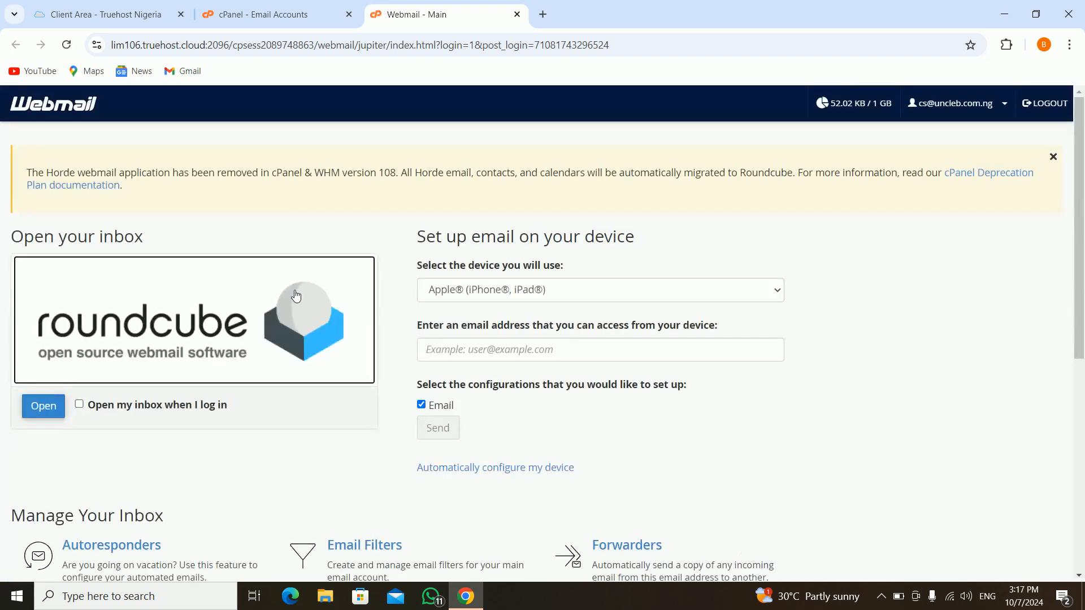
Enable 'Open my inbox when I log in', view the Roundcube inbox, then close that tab
left_click(80, 406)
left_click(57, 412)
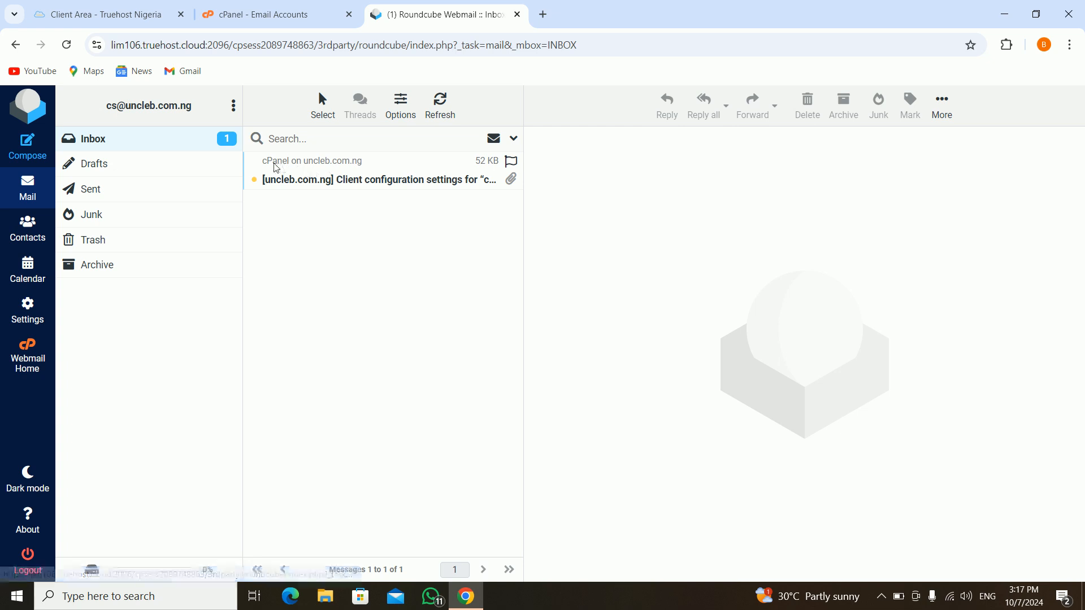
left_click(517, 16)
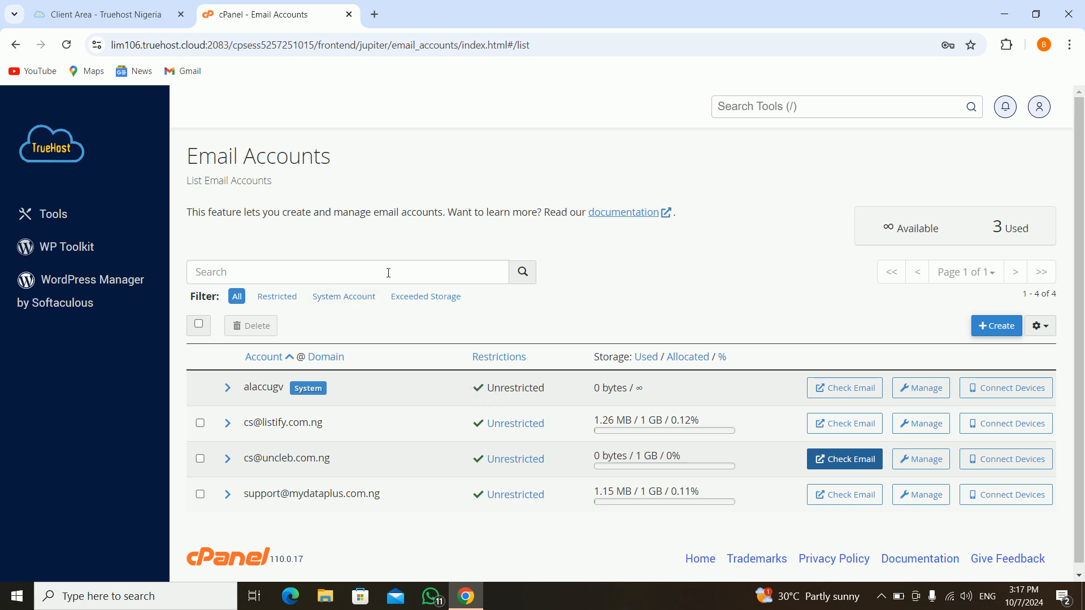
left_click(374, 14)
Load mydataplus.com.ng/webmail in the new tab's address bar
left_click(286, 49)
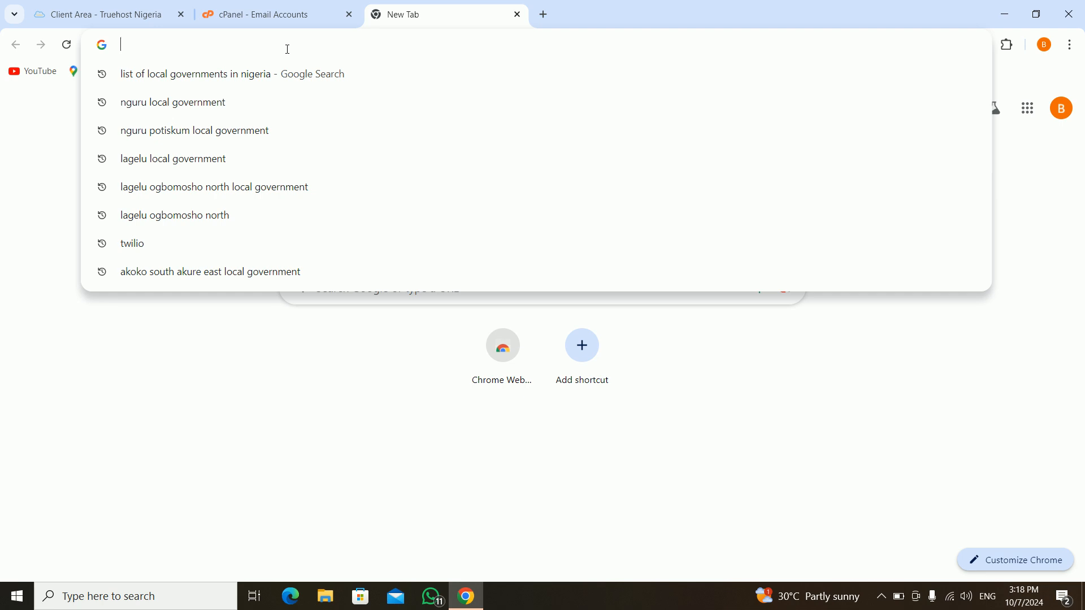
type("mydataplus.com.ng/cpanel")
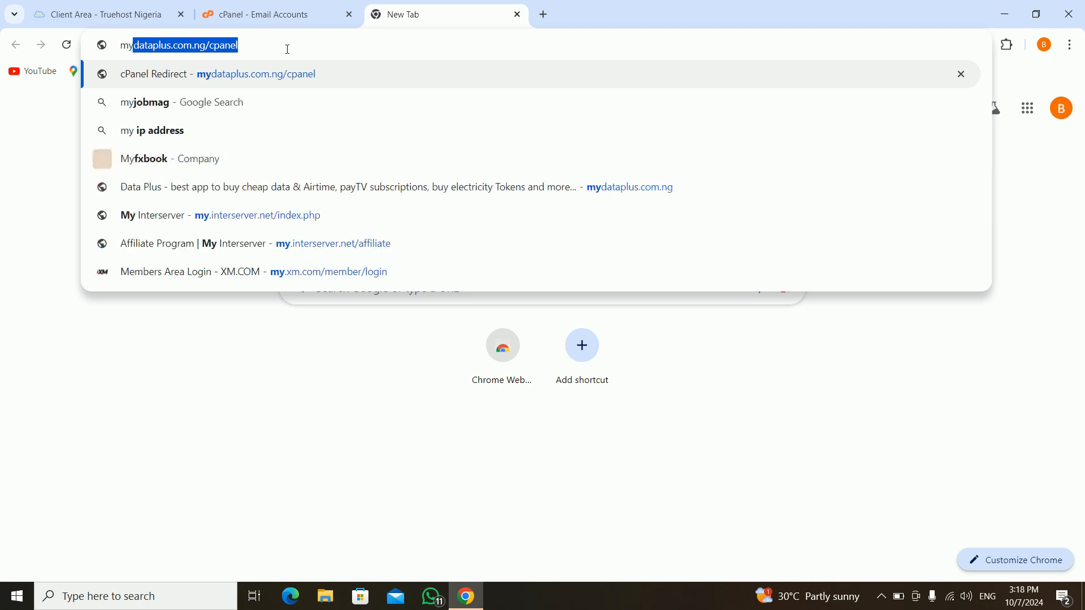
key("Right")
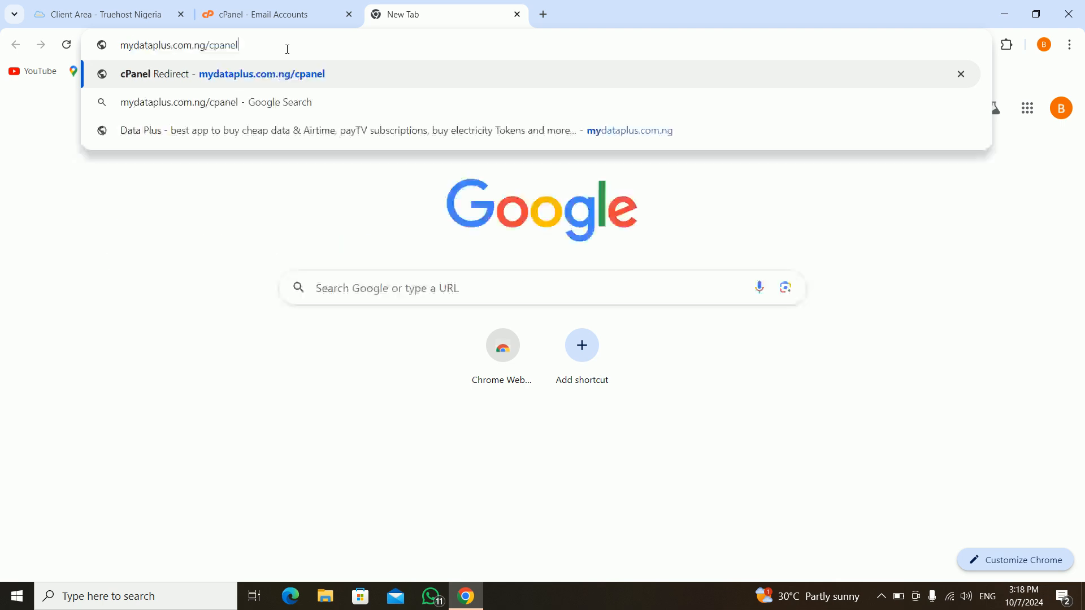
key("BackSpace")
key("BackSpace")
key("BackSpace")
key("BackSpace")
key("BackSpace")
key("BackSpace")
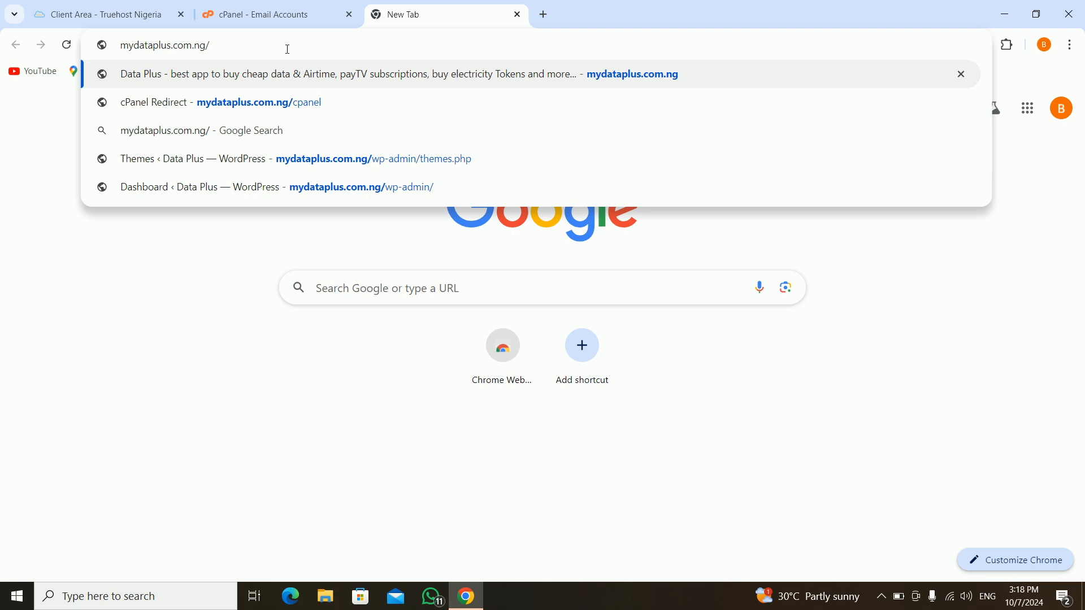
type("web")
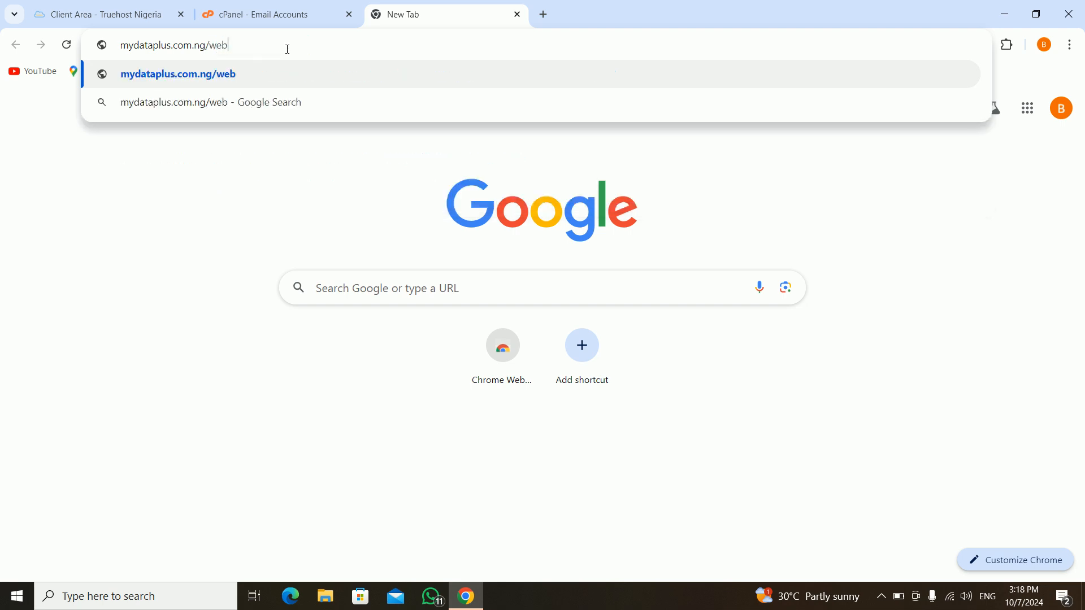
type("mail;")
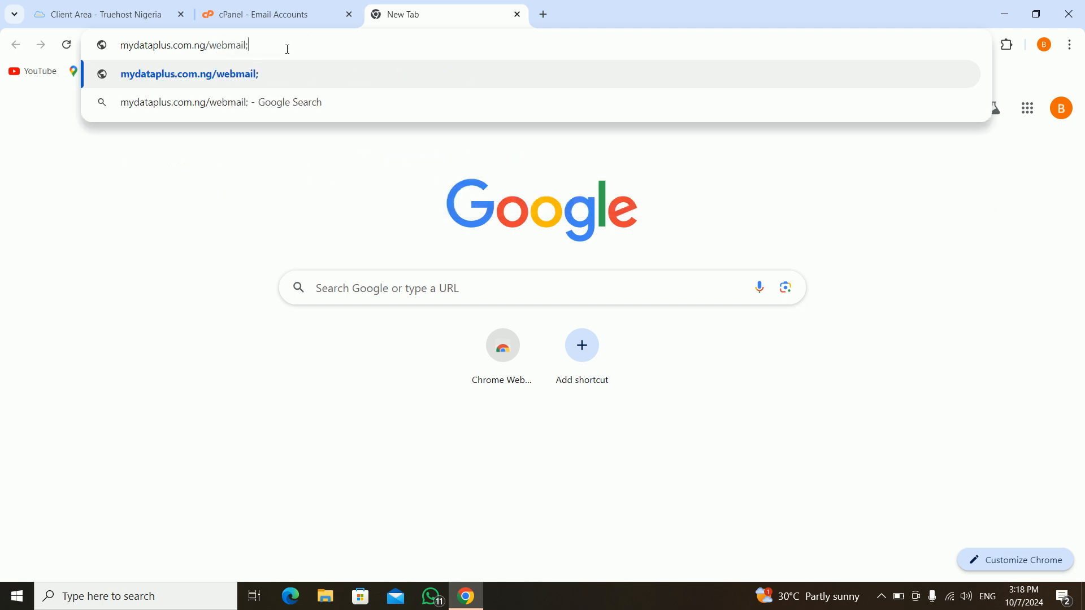
key("BackSpace")
key("Return")
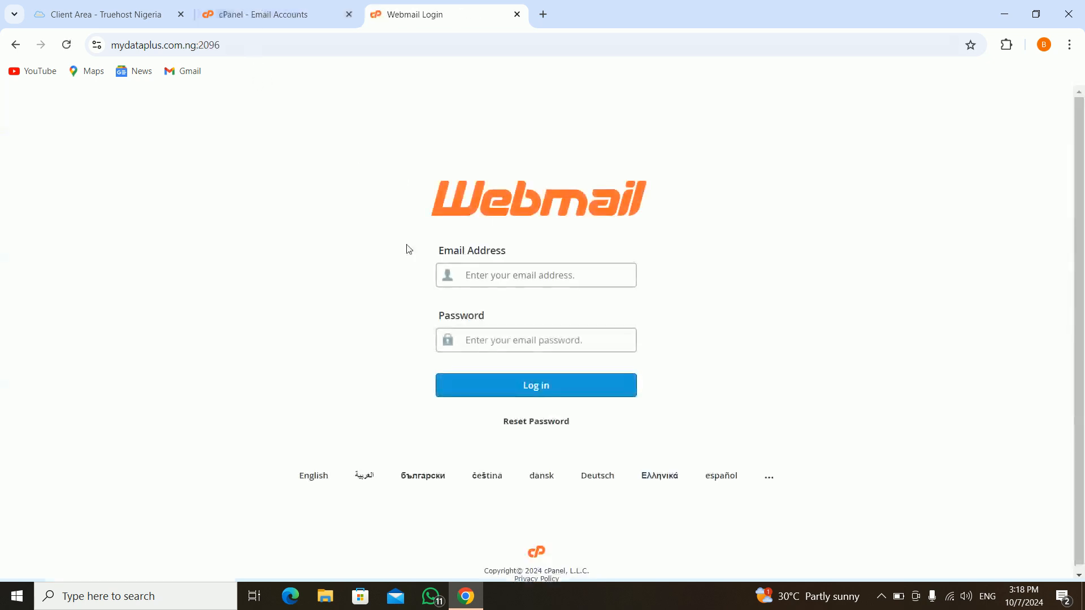
left_click(531, 272)
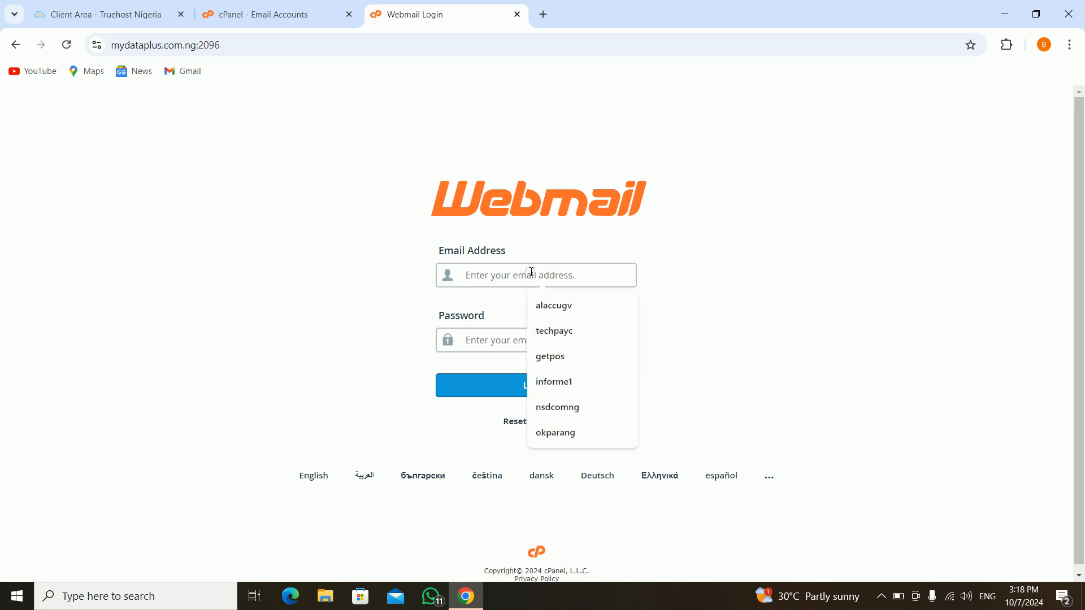
left_click(507, 275)
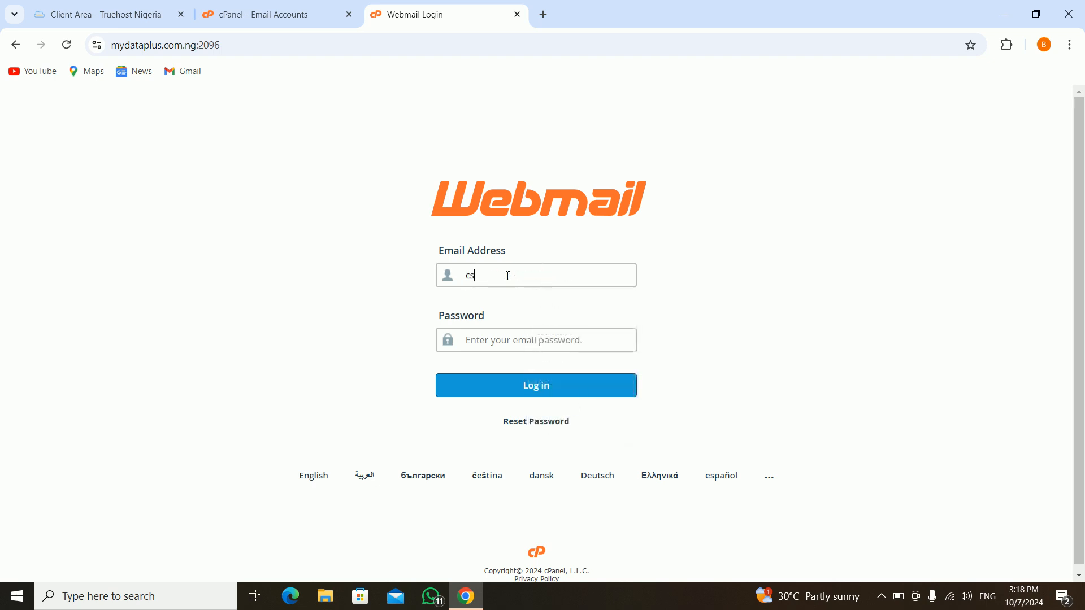
left_click(504, 341)
type("•")
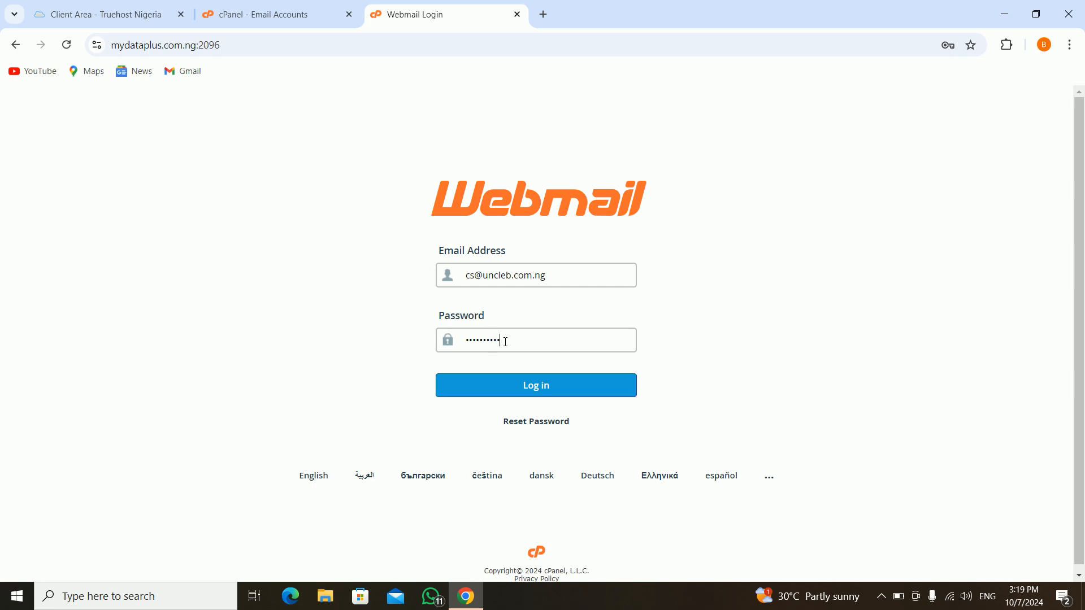
left_click(551, 392)
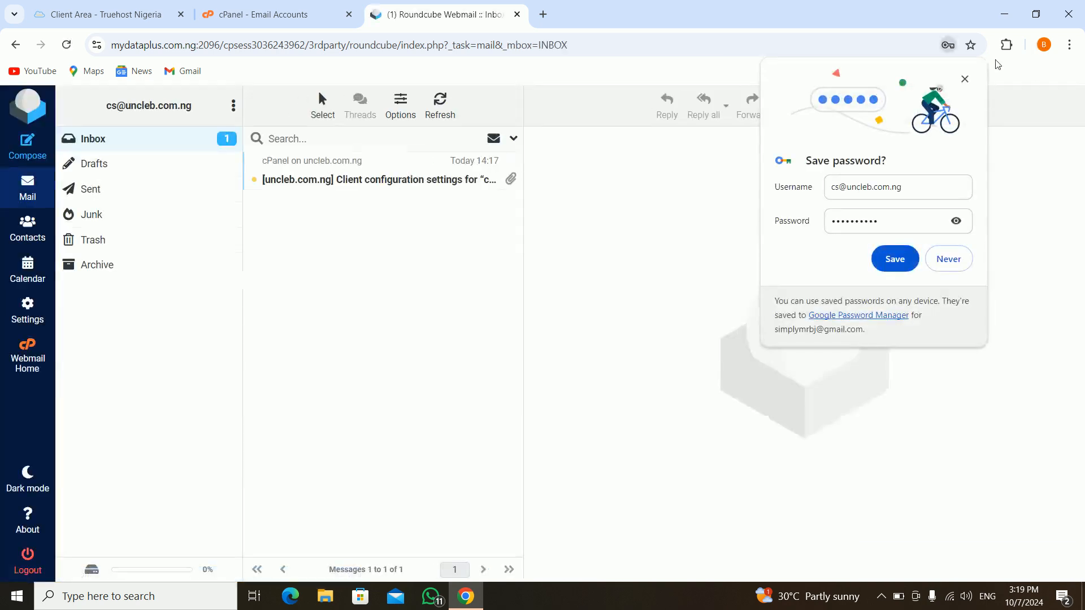
left_click(895, 259)
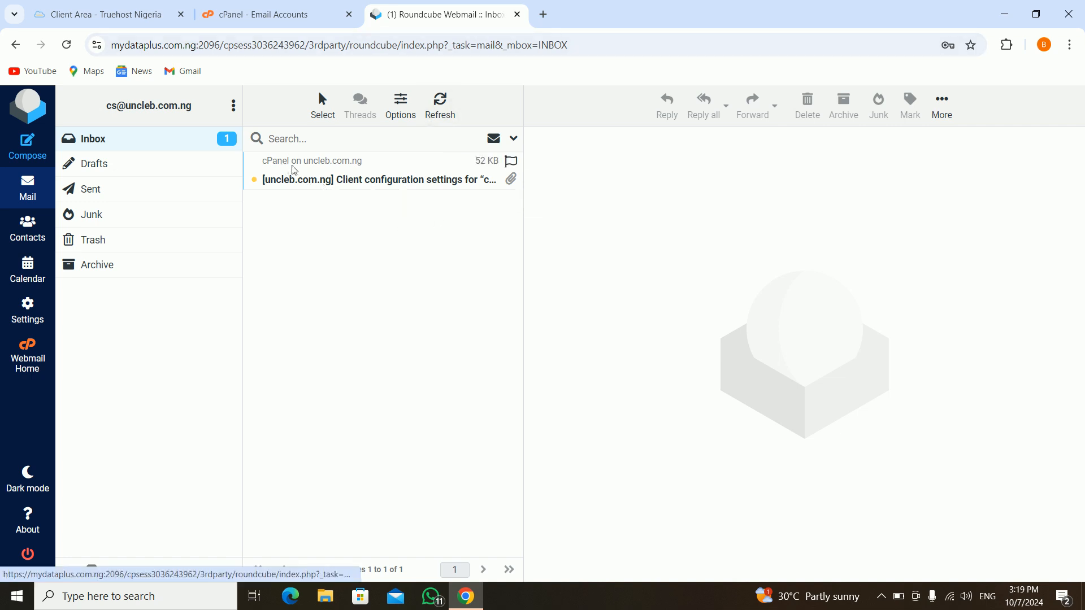
left_click(251, 14)
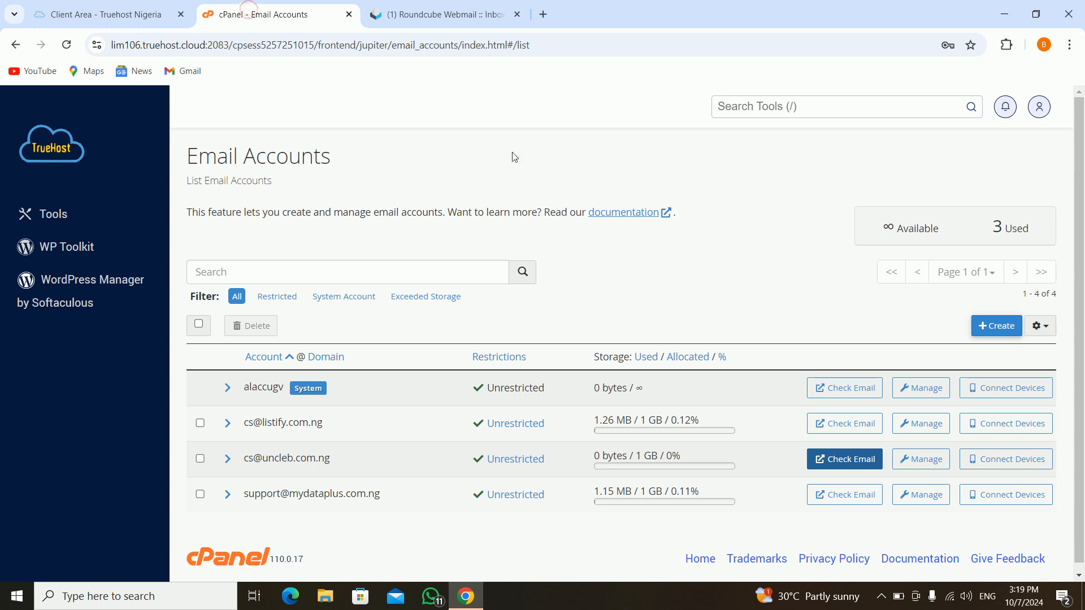
Return to the cPanel Tools dashboard using the TrueHost sidebar logo
left_click(49, 143)
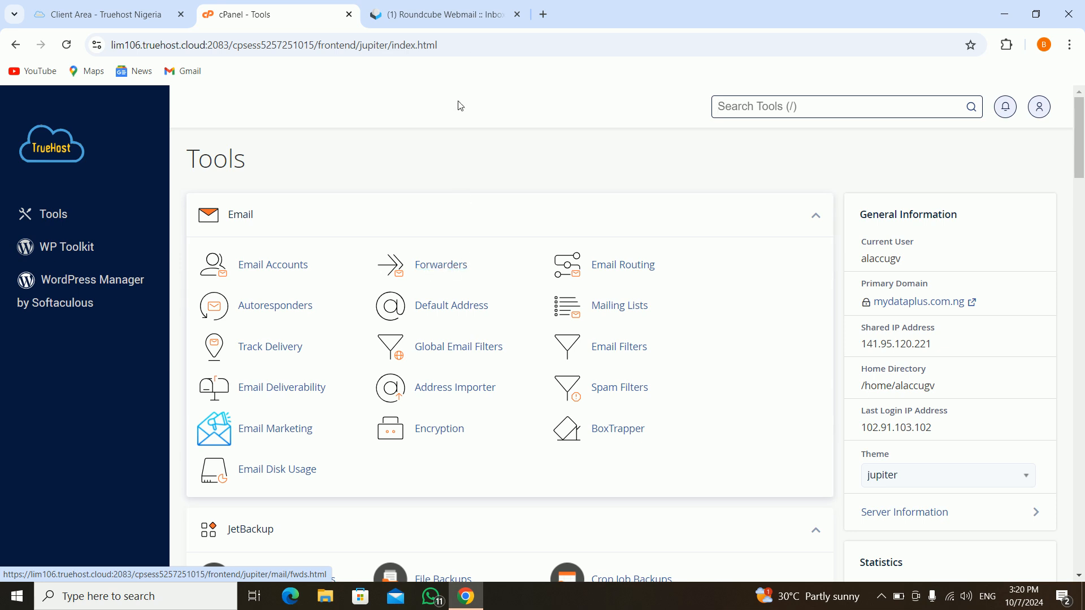
Open the Forwarders tool and review the existing forwarder's Gmail destination
left_click(466, 18)
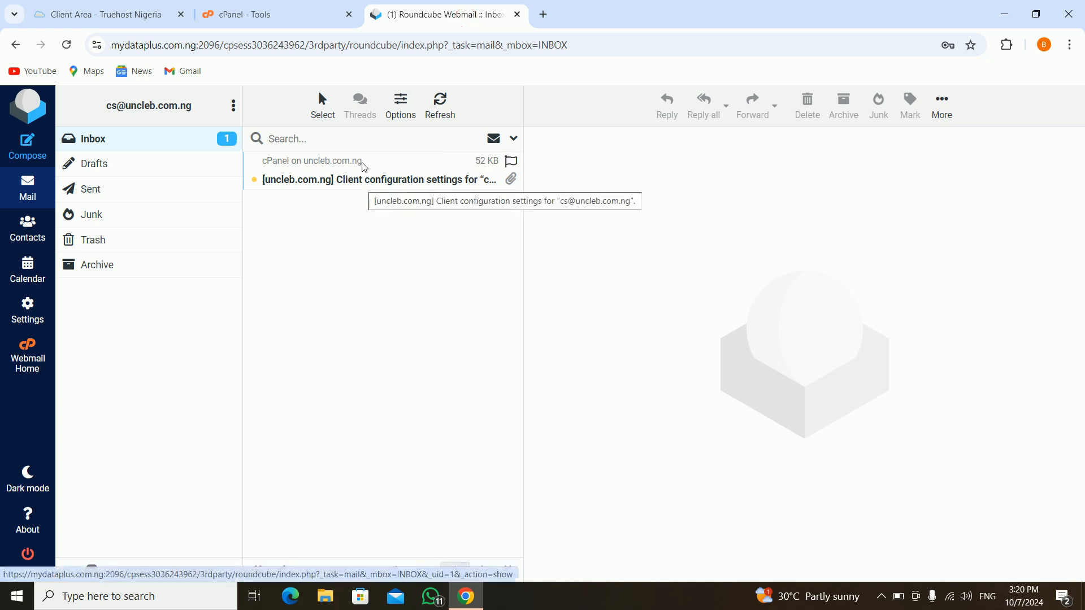
left_click(286, 23)
left_click(440, 266)
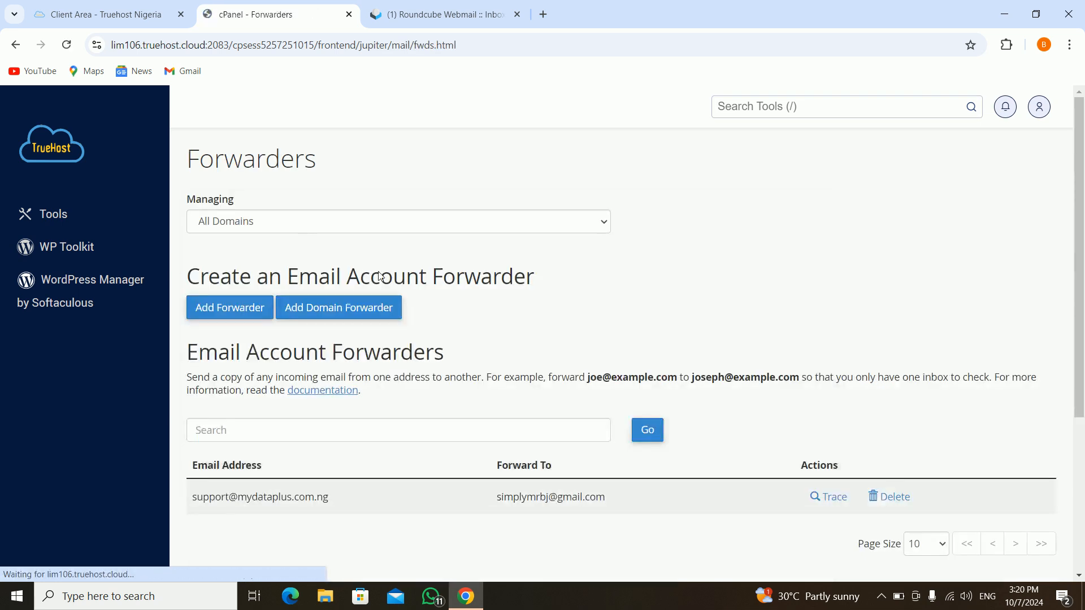
left_click(466, 22)
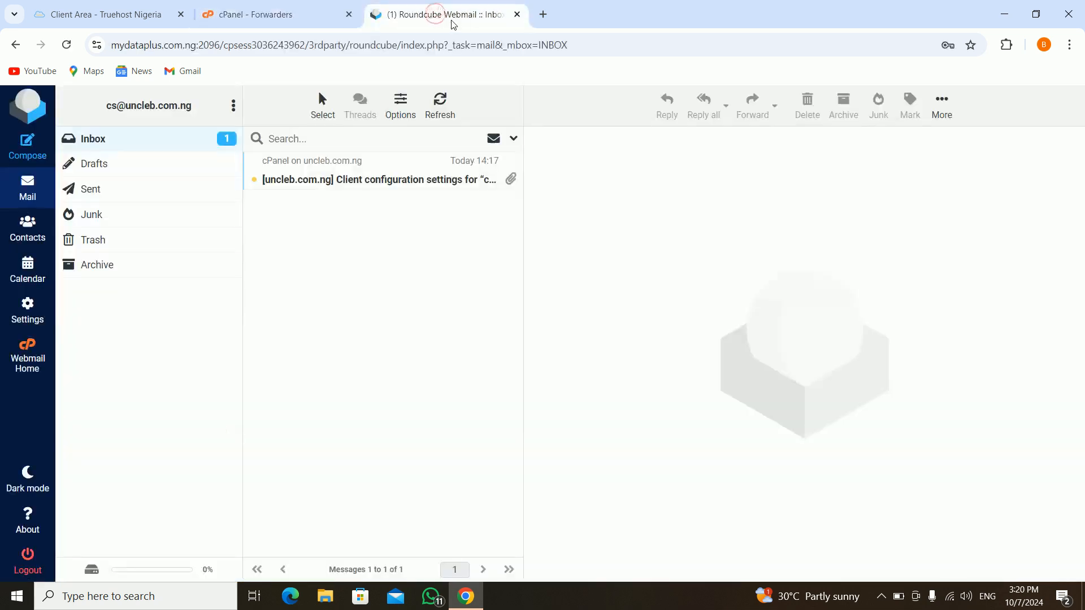
left_click(277, 12)
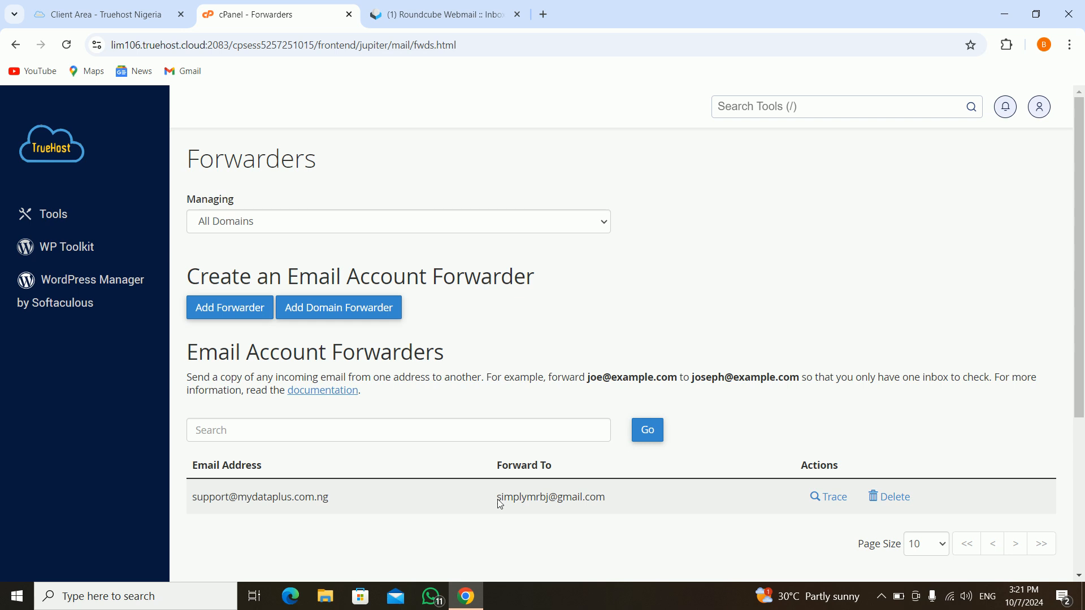
left_click_drag(497, 502, 604, 503)
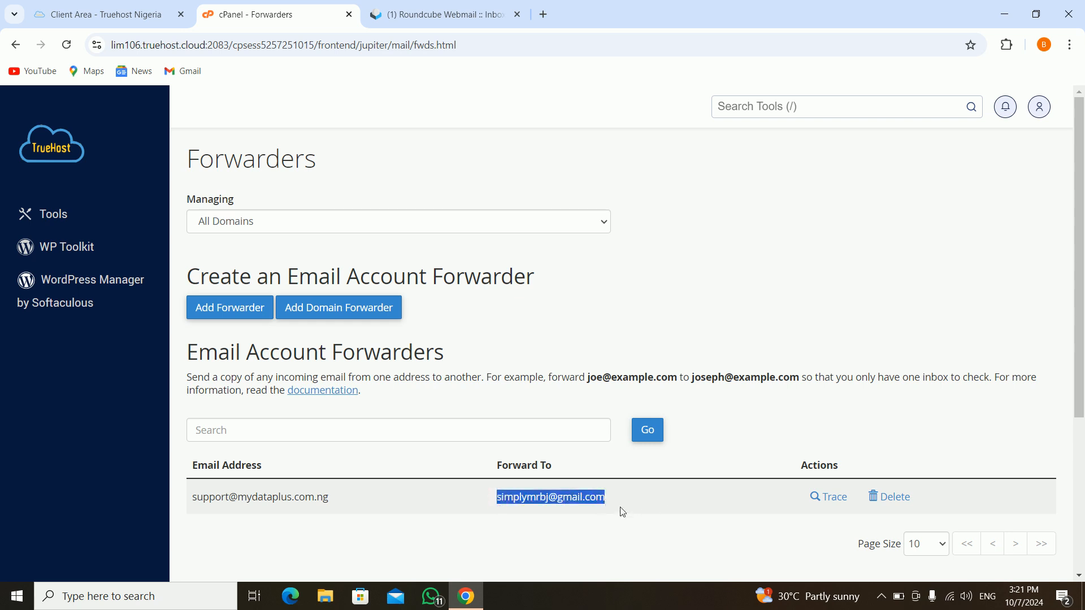
left_click(742, 286)
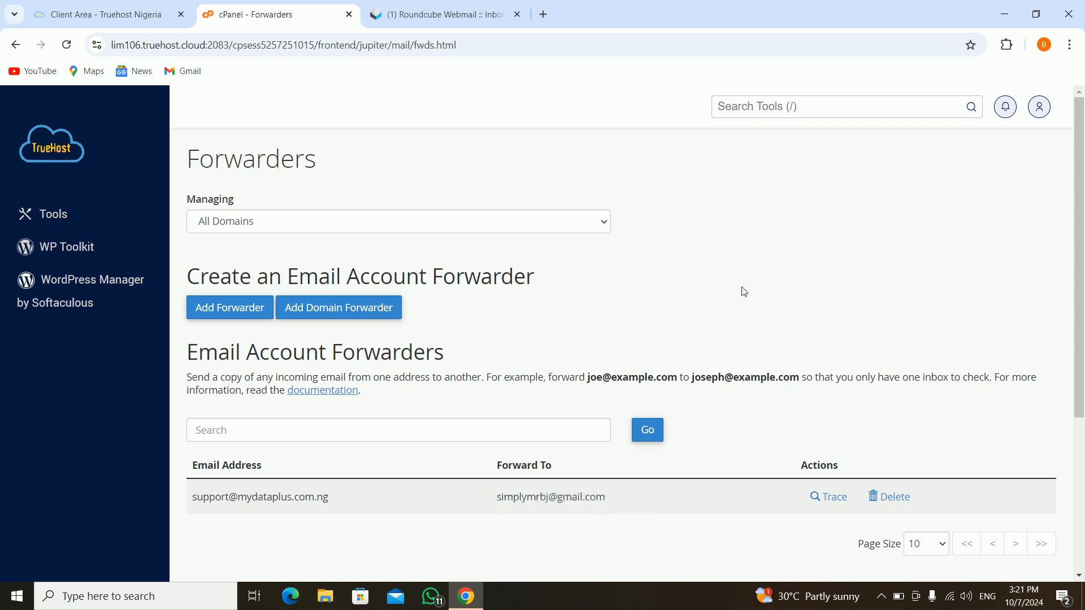
left_click(237, 311)
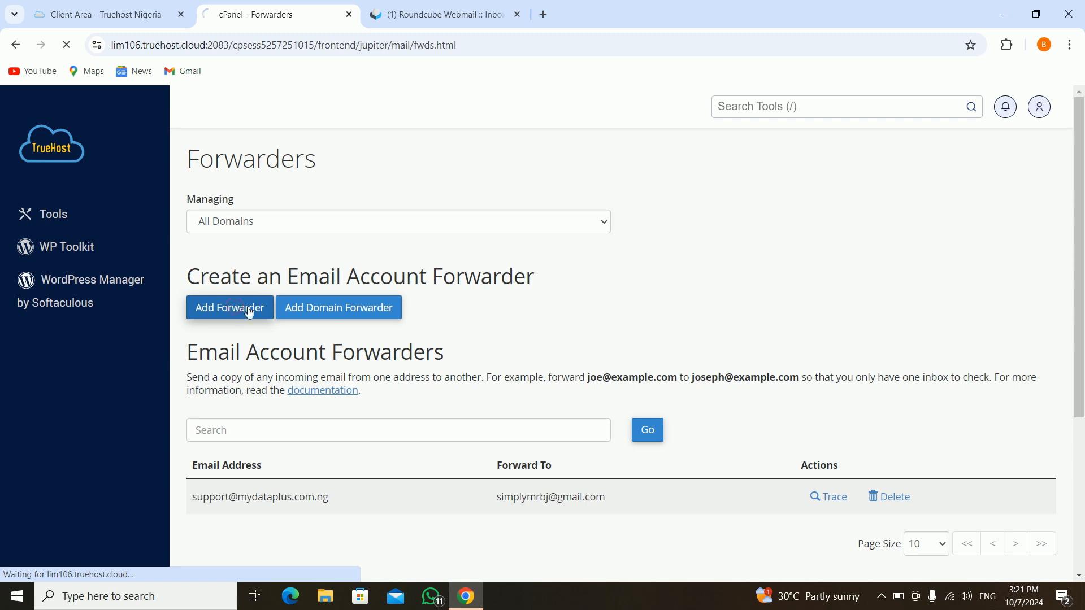
left_click(269, 285)
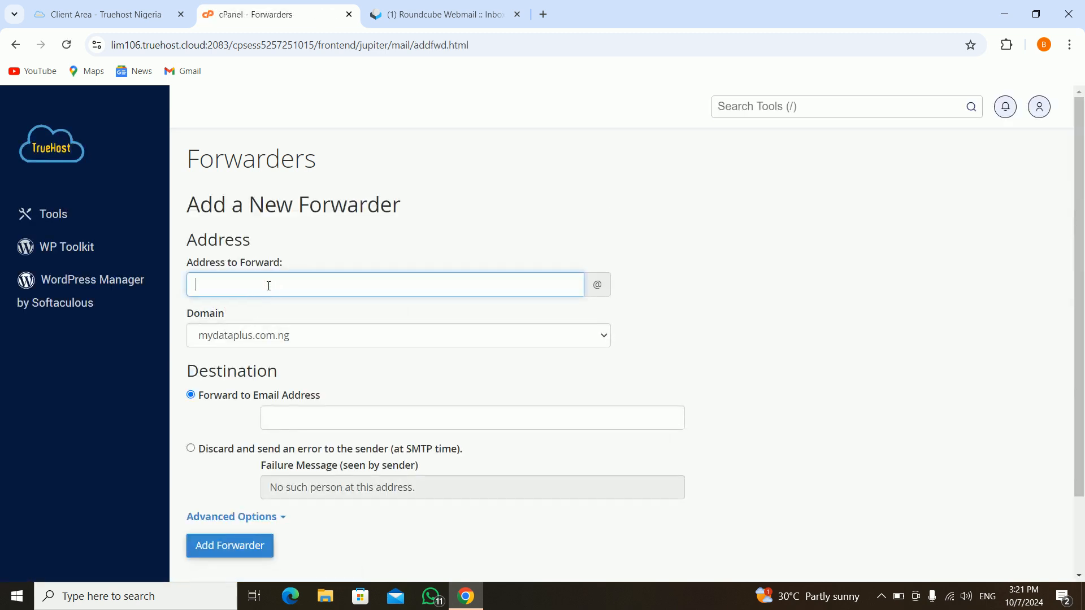
left_click(388, 330)
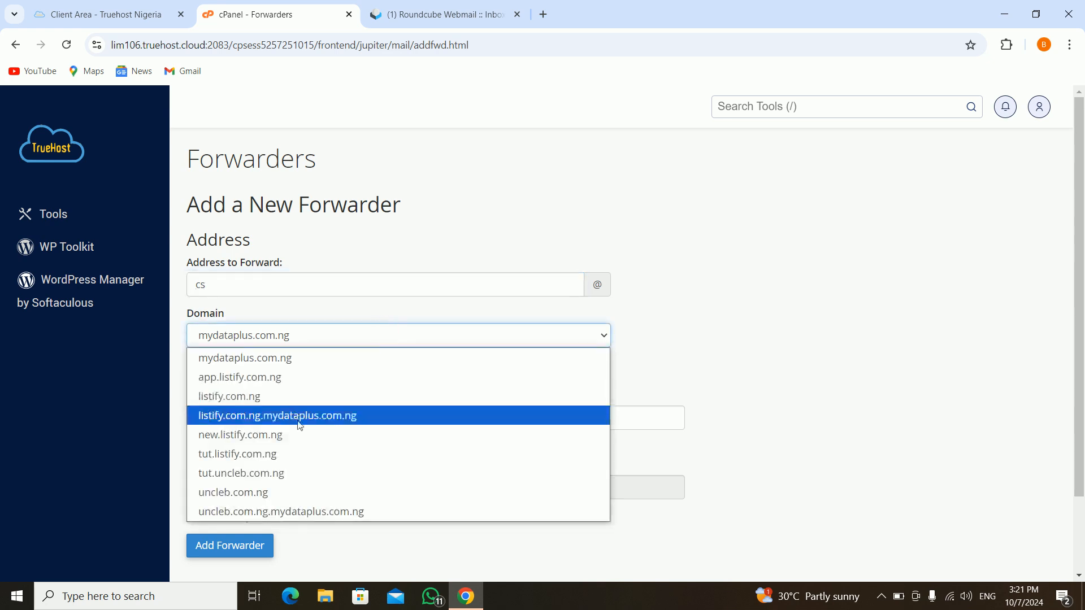
left_click(310, 486)
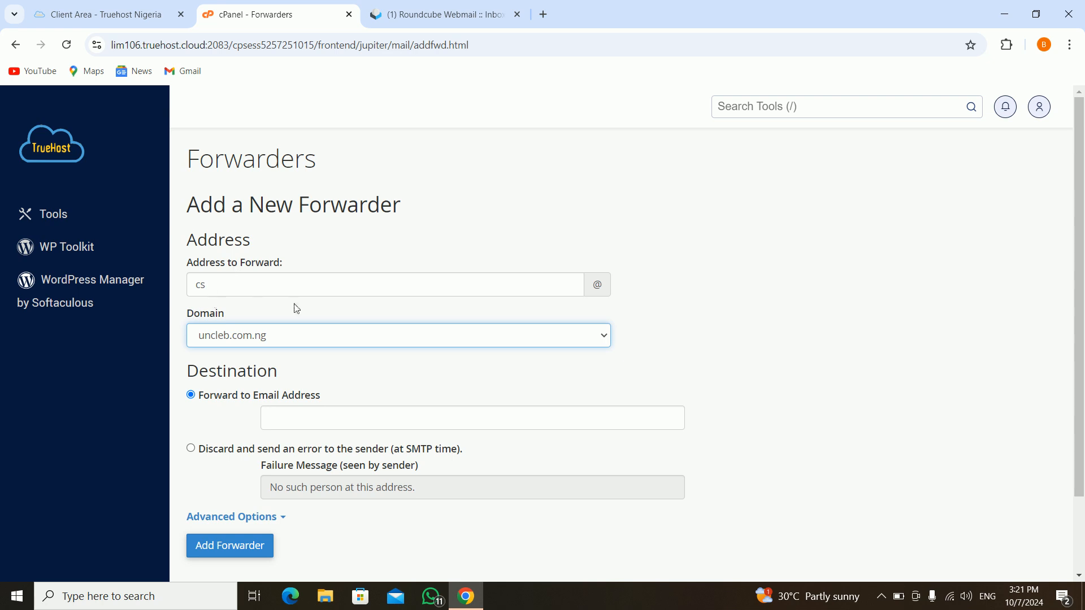
scroll(254, 288, "down", 1)
left_click(213, 208)
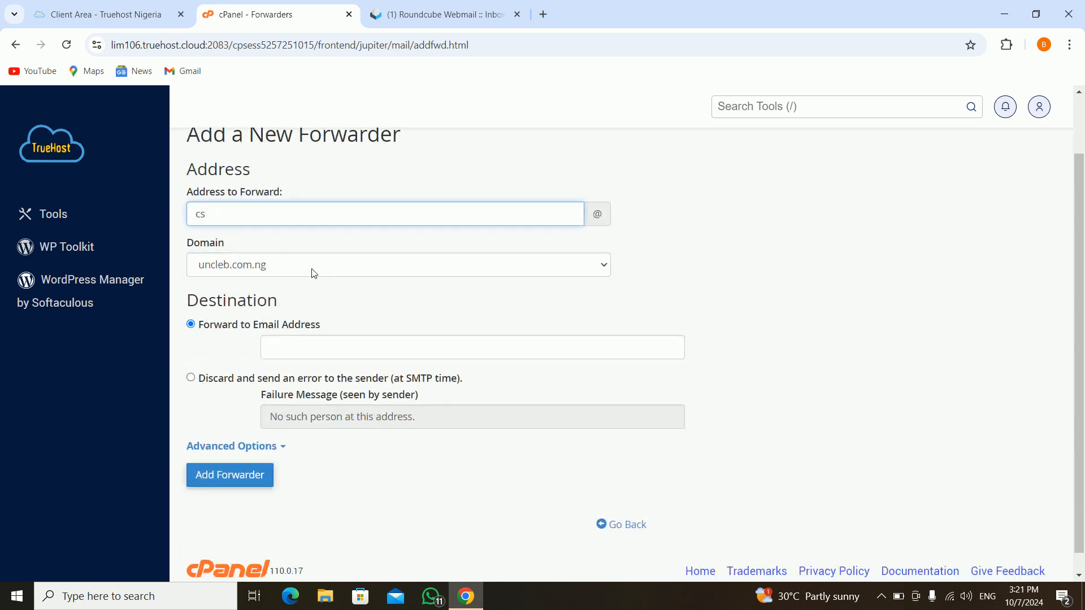
left_click(314, 354)
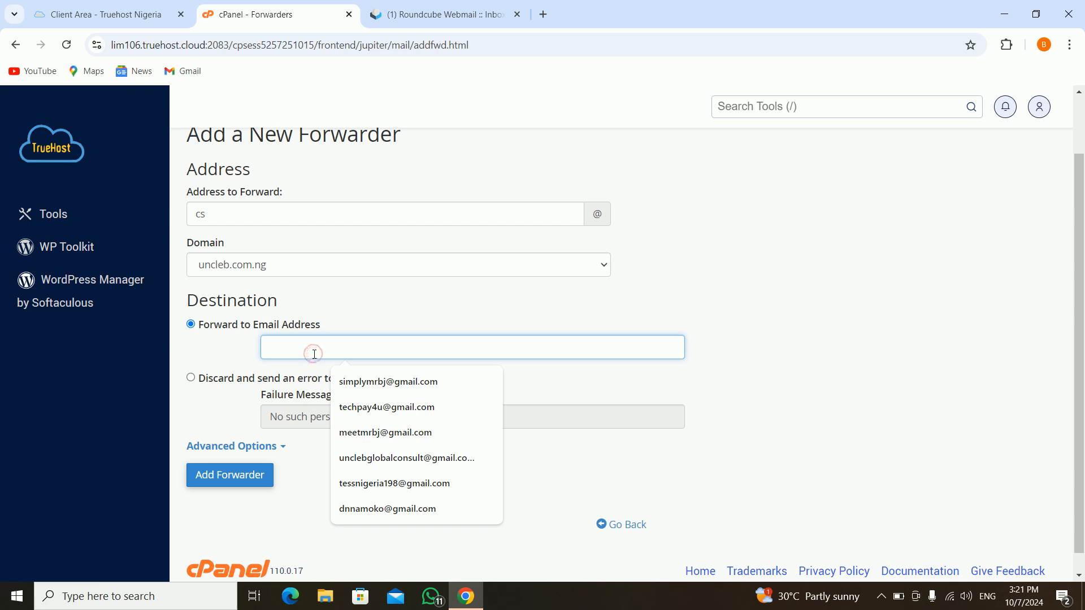
left_click(412, 382)
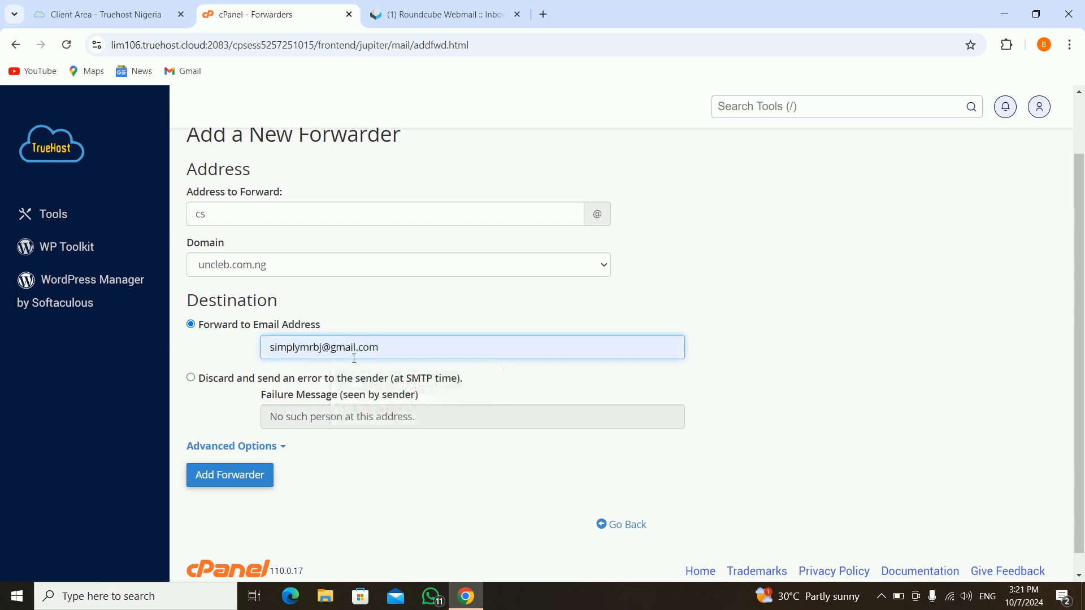
left_click(225, 485)
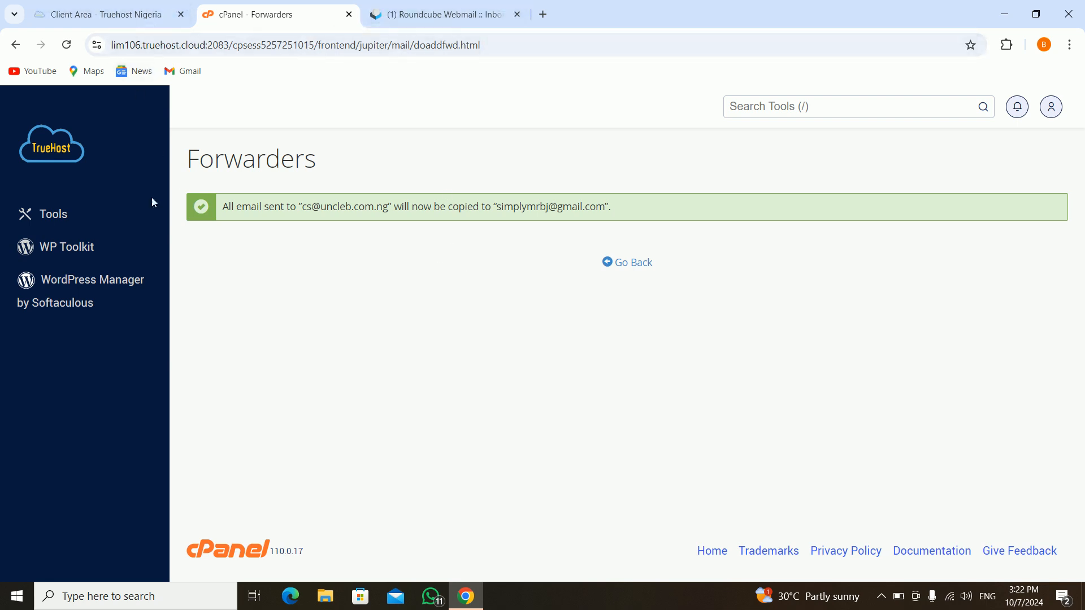
Go back to the Tools dashboard and scroll down to the Files section
left_click(51, 145)
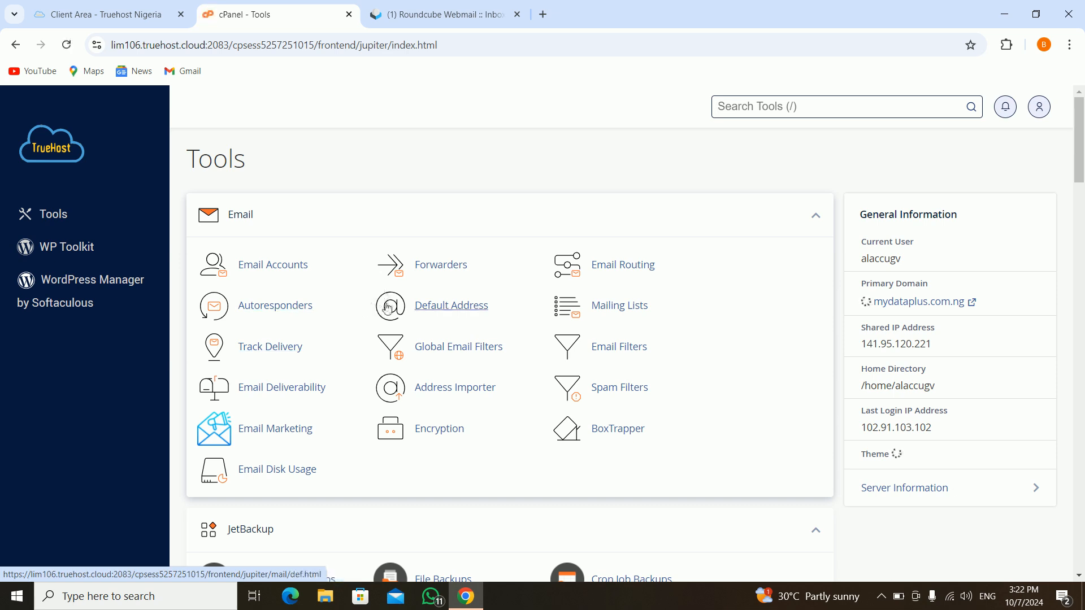
scroll(286, 240, "down", 1)
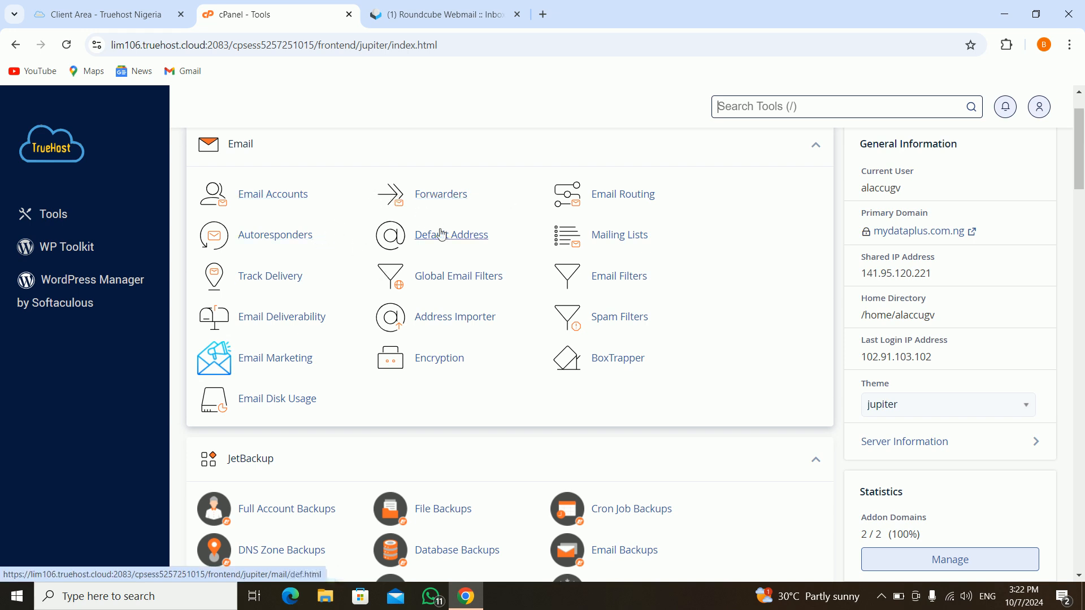
scroll(428, 335, "down", 3)
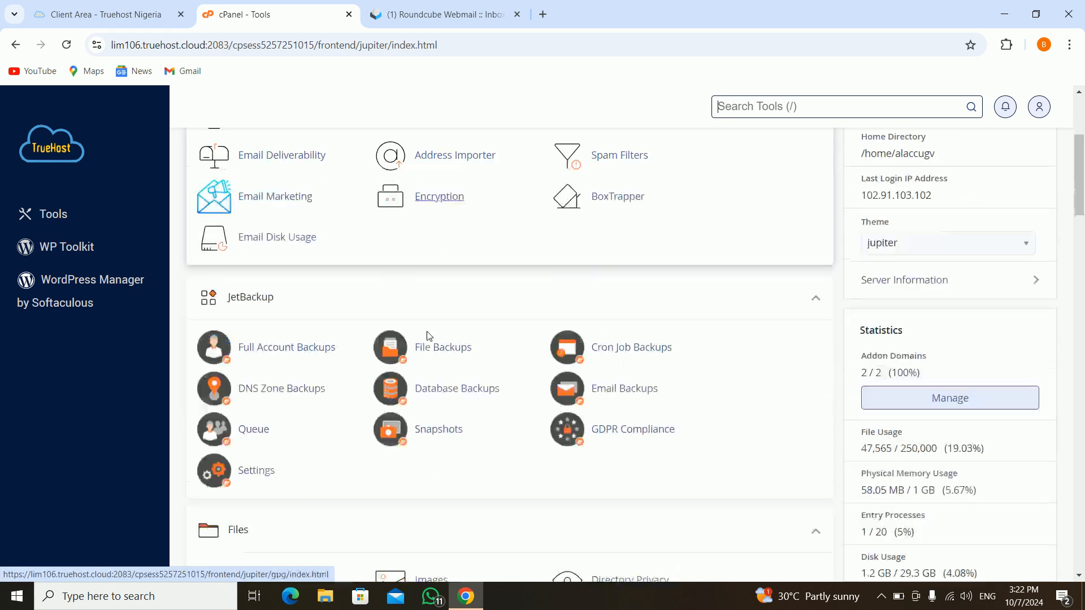
scroll(427, 335, "down", 1)
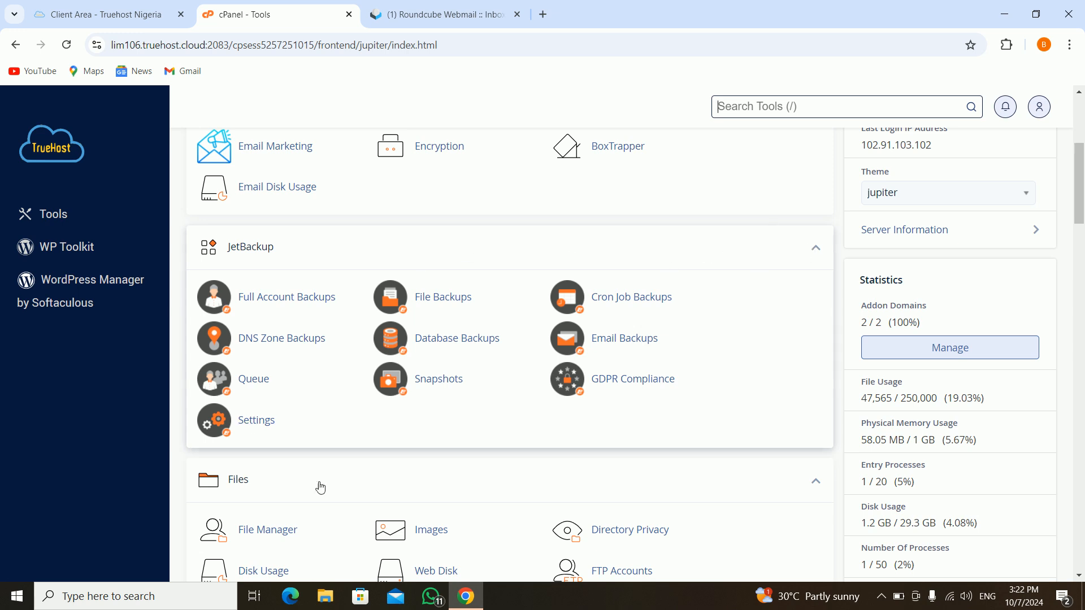
scroll(285, 441, "down", 4)
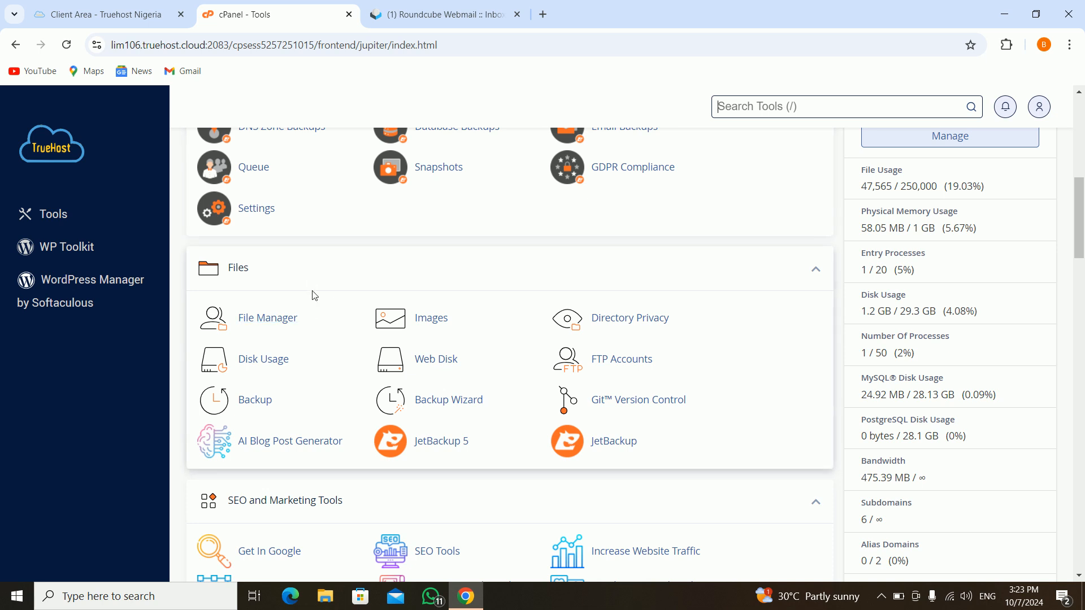
Launch File Manager, close the webmail tab, and scroll the file list
left_click(258, 320)
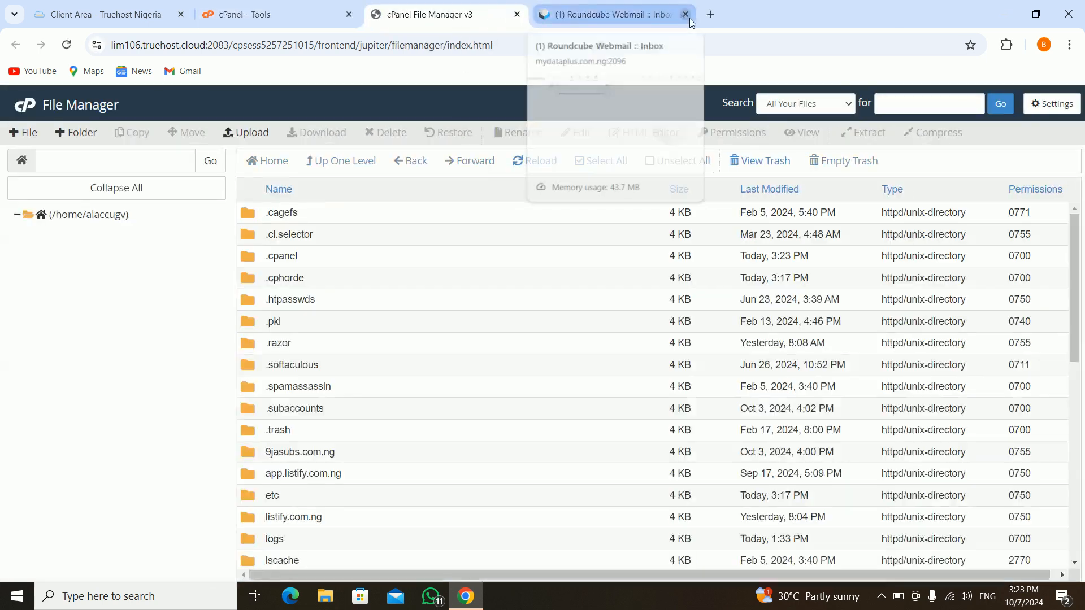
left_click(687, 15)
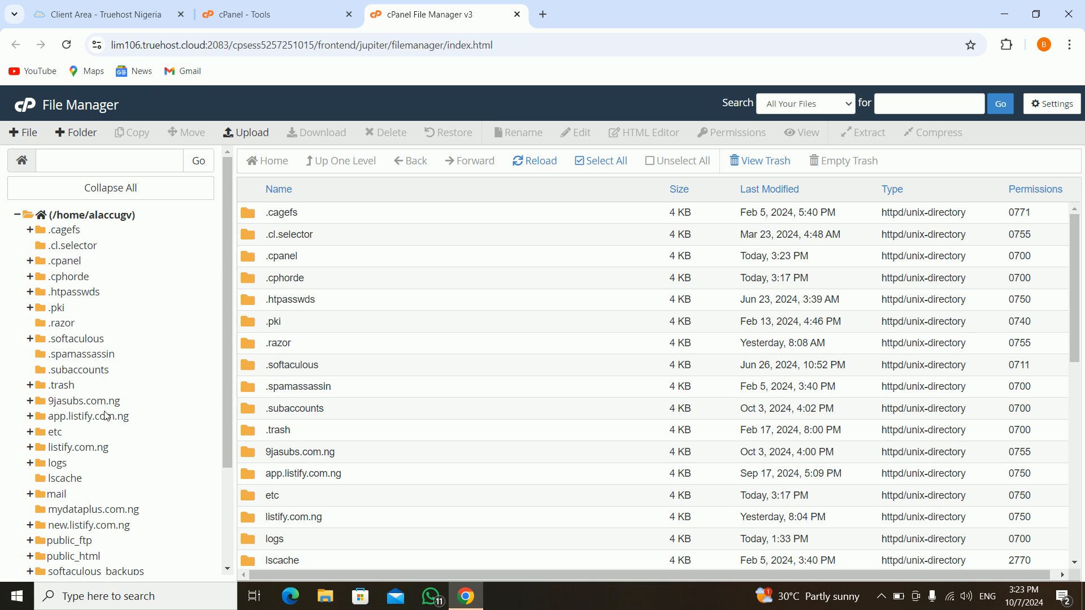
scroll(103, 422, "down", 3)
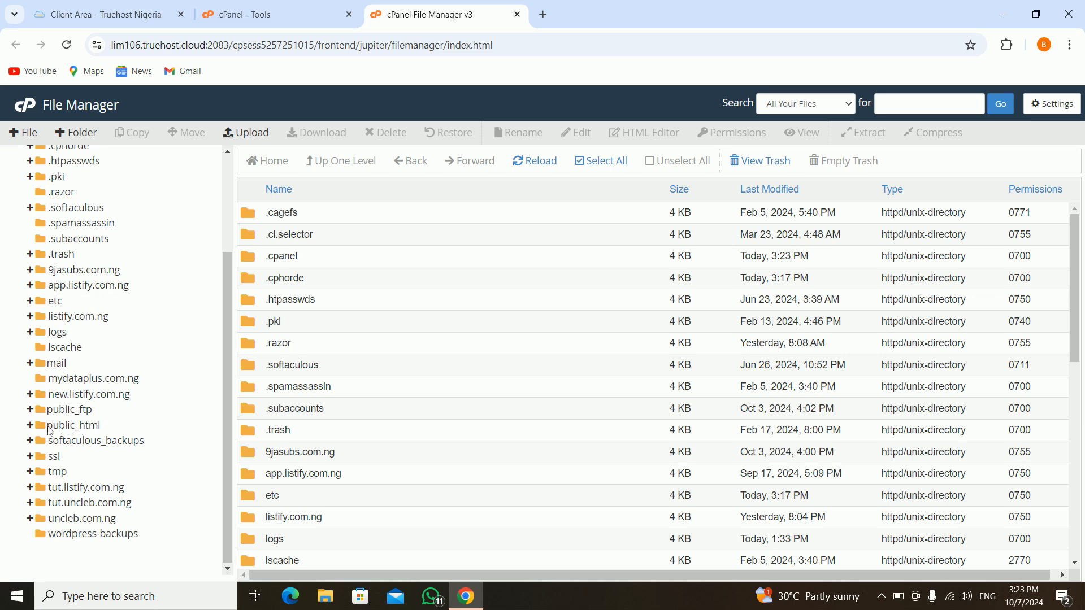
scroll(355, 401, "down", 1)
scroll(355, 401, "down", 4)
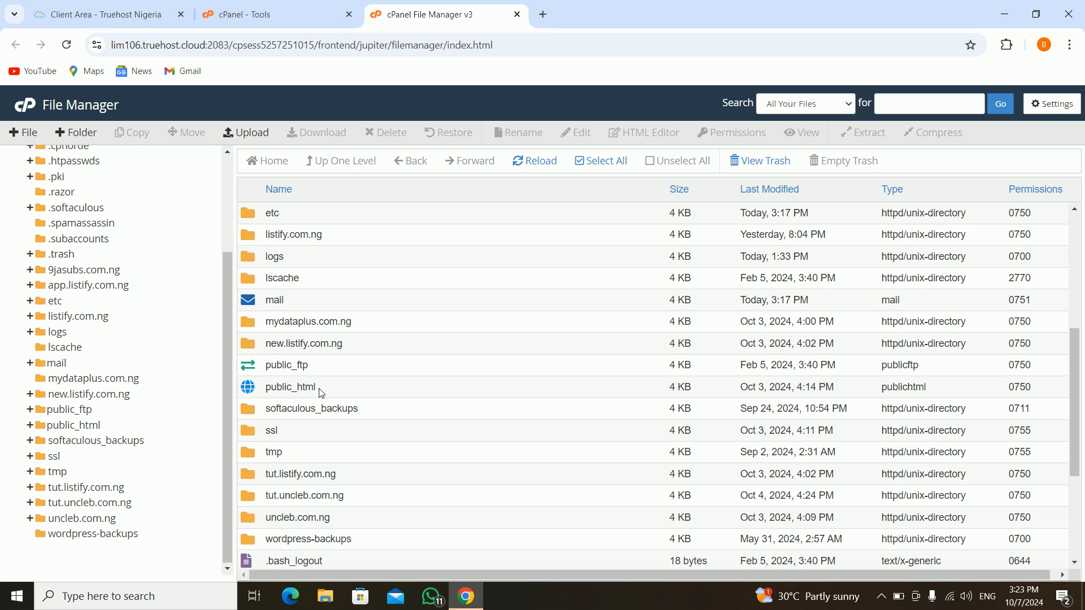
Open the public_html folder to show its contents
double_click(317, 385)
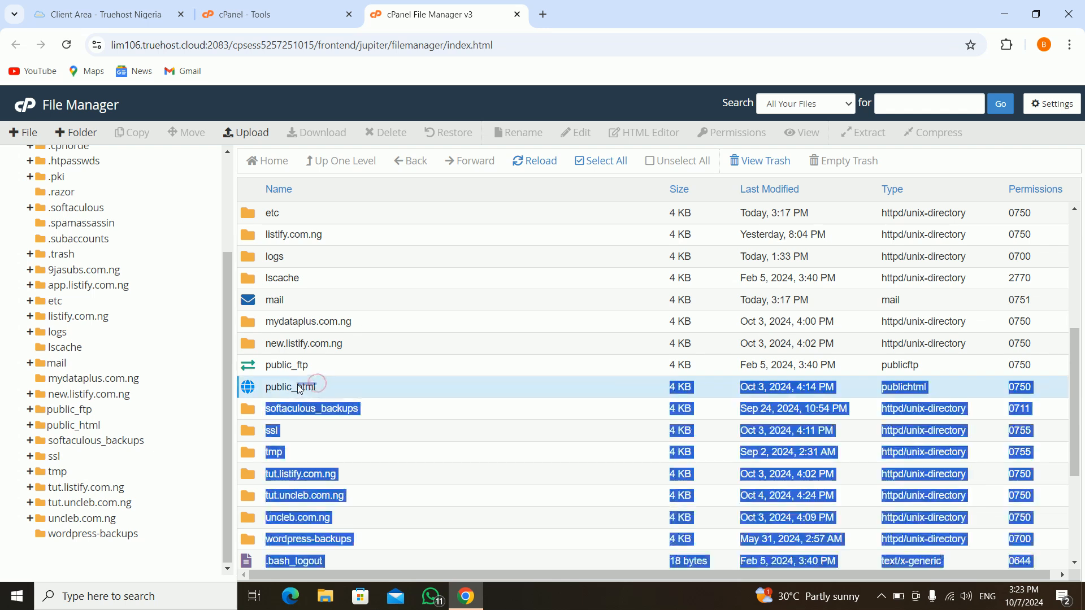
left_click(320, 385)
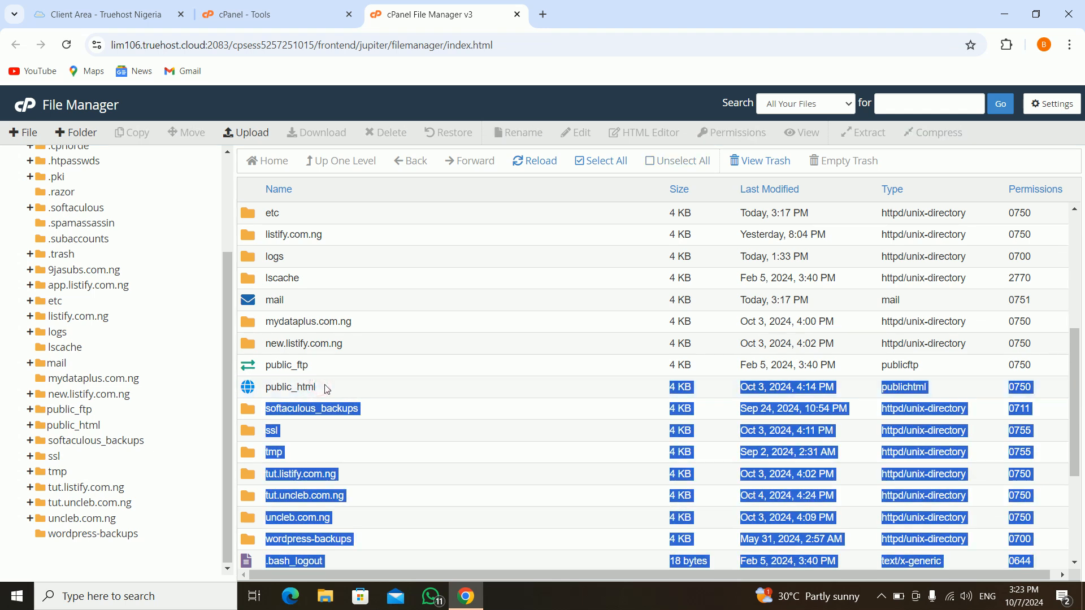
left_click(340, 387)
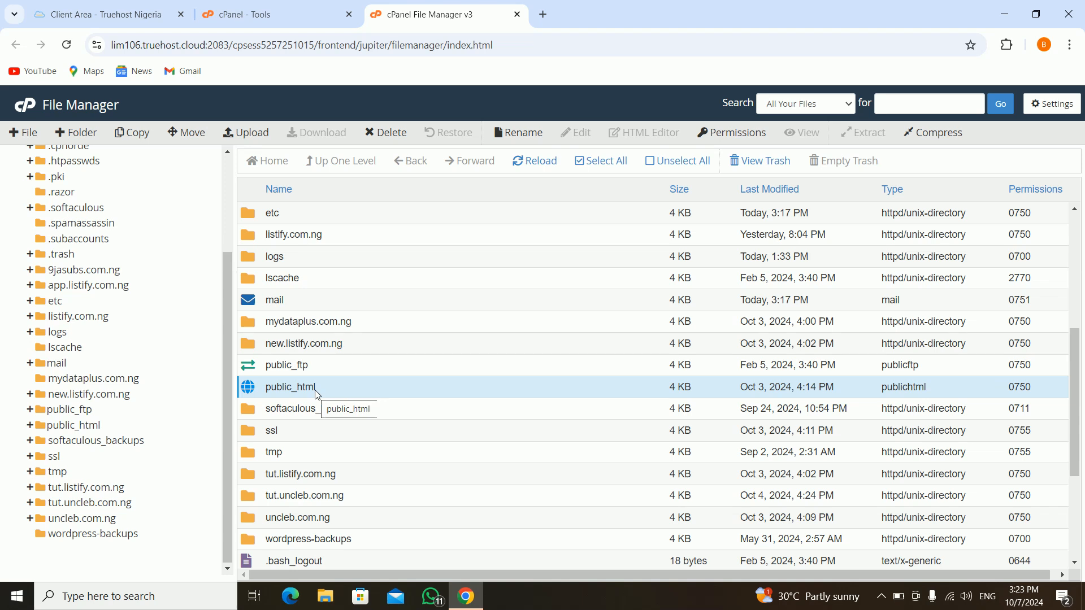
left_click(368, 393)
double_click(369, 392)
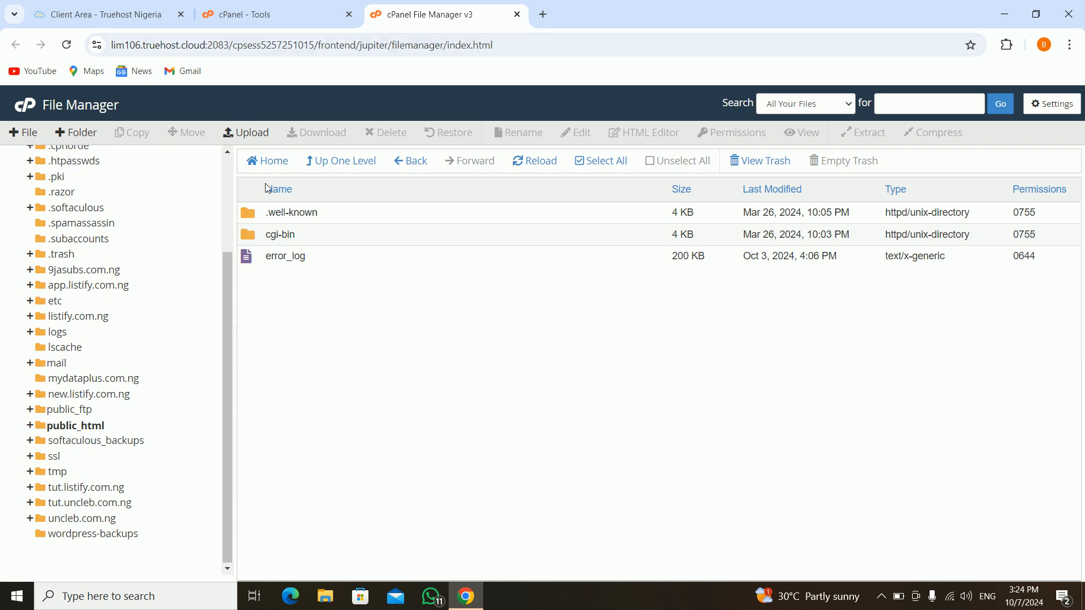
Close the File Manager tab and scroll the Tools page to the Databases and Domains tools
left_click(518, 15)
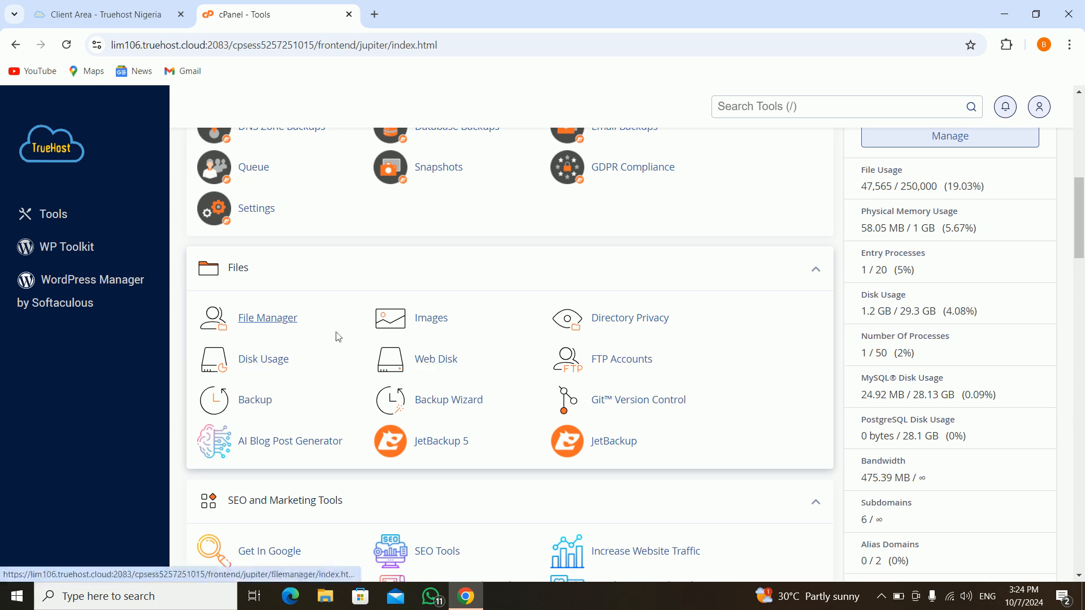
scroll(440, 412, "down", 3)
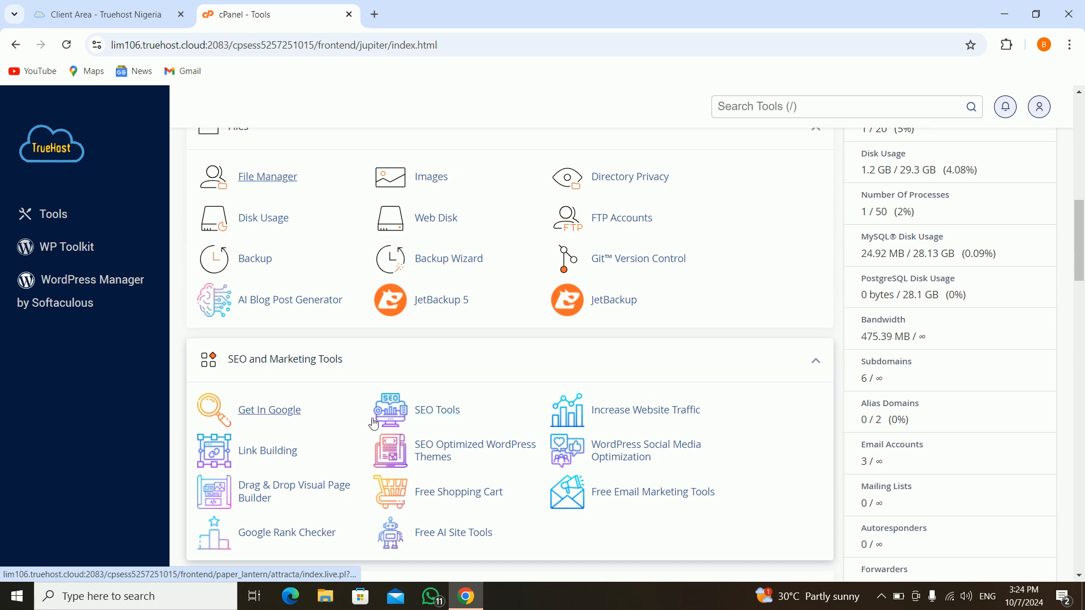
scroll(301, 406, "down", 5)
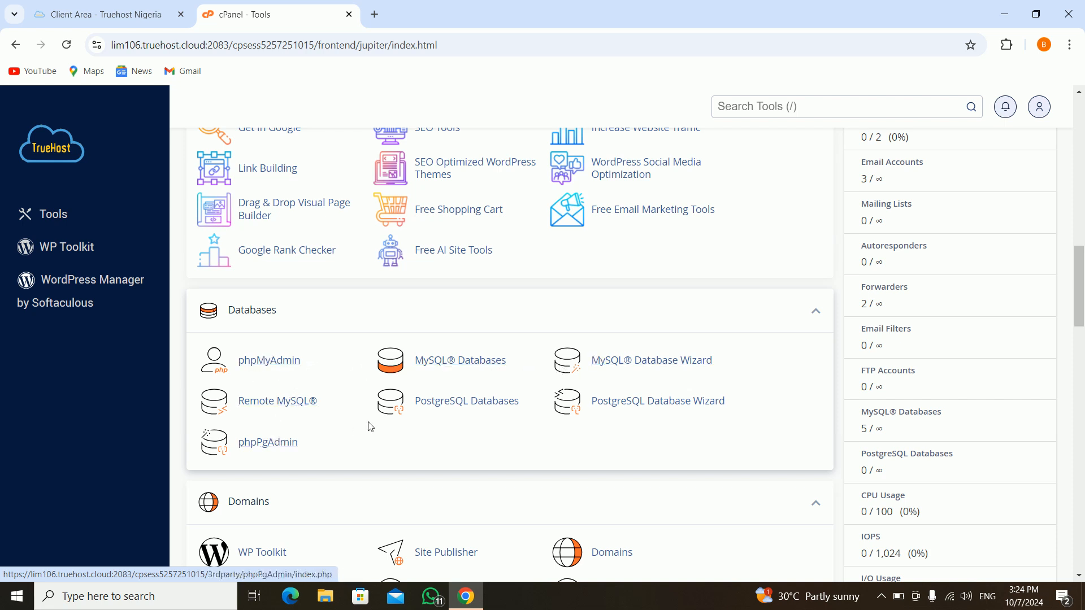
scroll(322, 421, "down", 2)
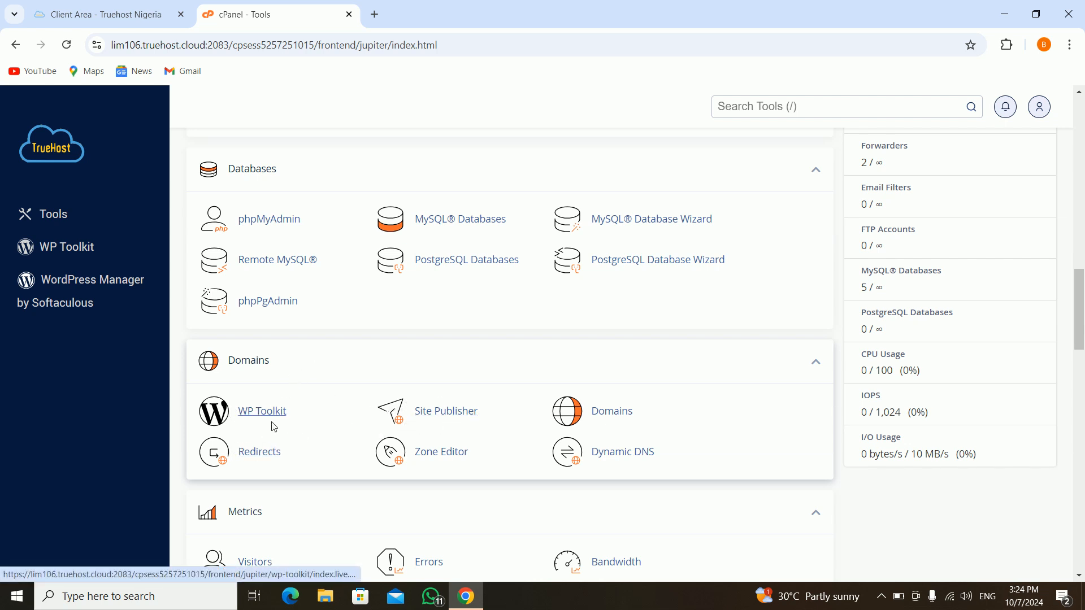
Review the seven domains, with mydataplus.com.ng as main domain, then return to the Tools home page
left_click(612, 412)
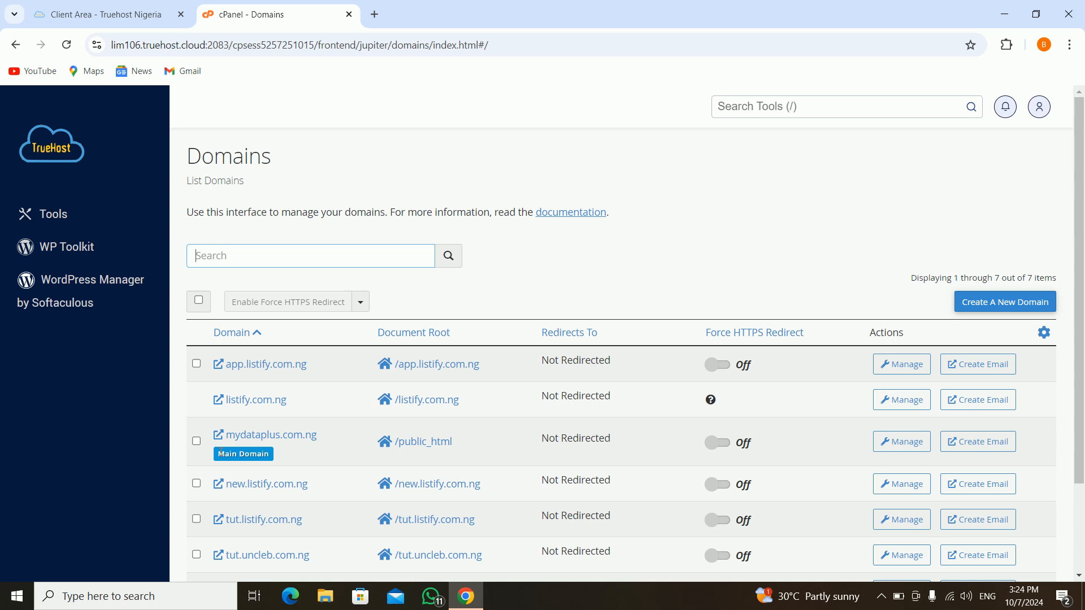
scroll(295, 493, "down", 2)
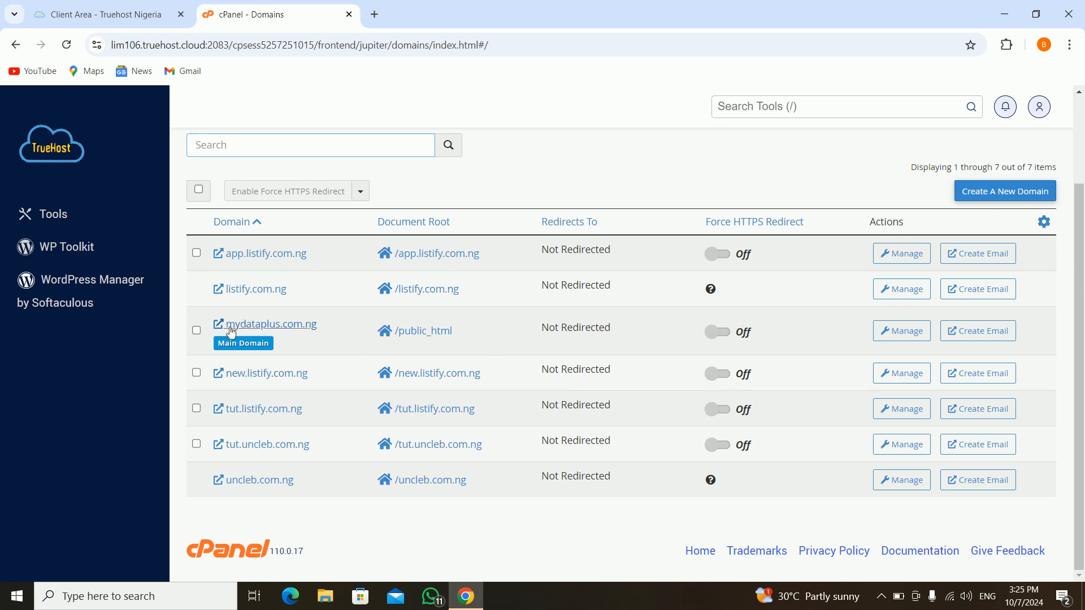
left_click(51, 148)
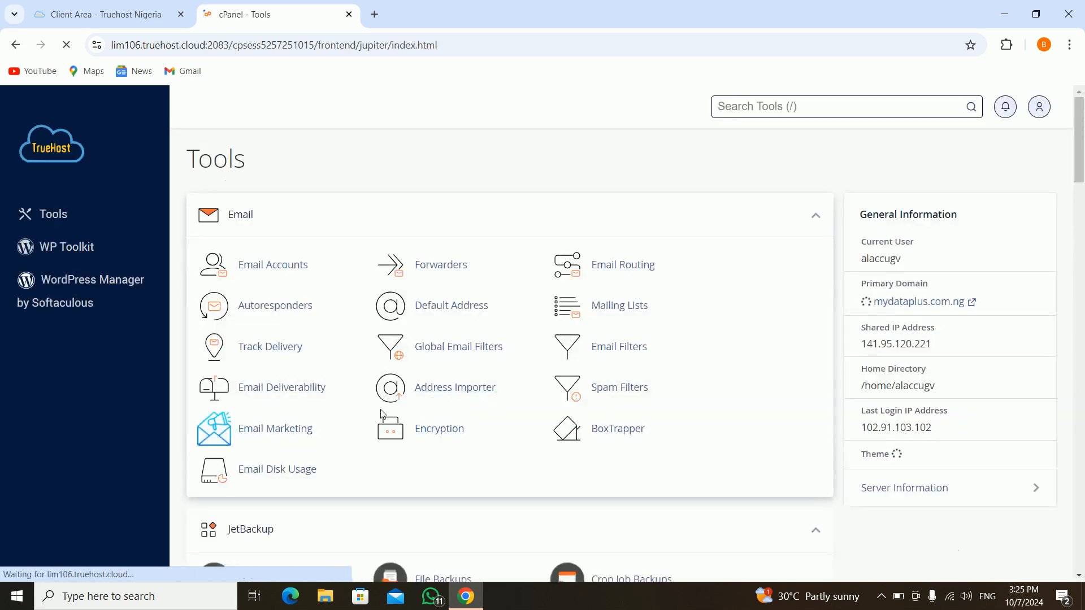
Scroll the Tools page to the Domains tools: Zone Editor, Redirects and Dynamic DNS
scroll(469, 412, "down", 20)
scroll(458, 389, "down", 5)
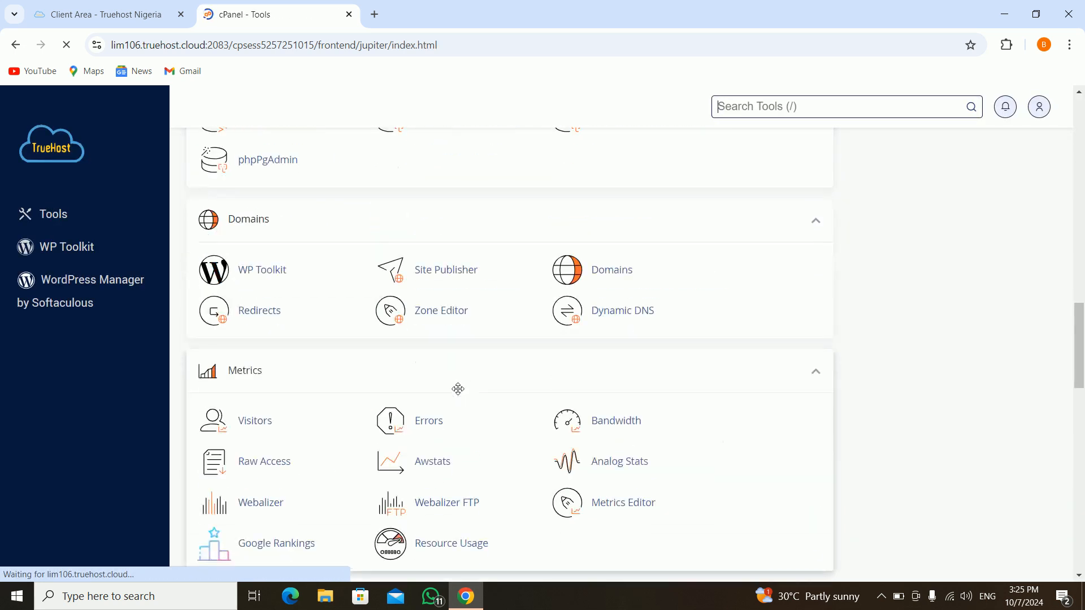
scroll(466, 383, "up", 4)
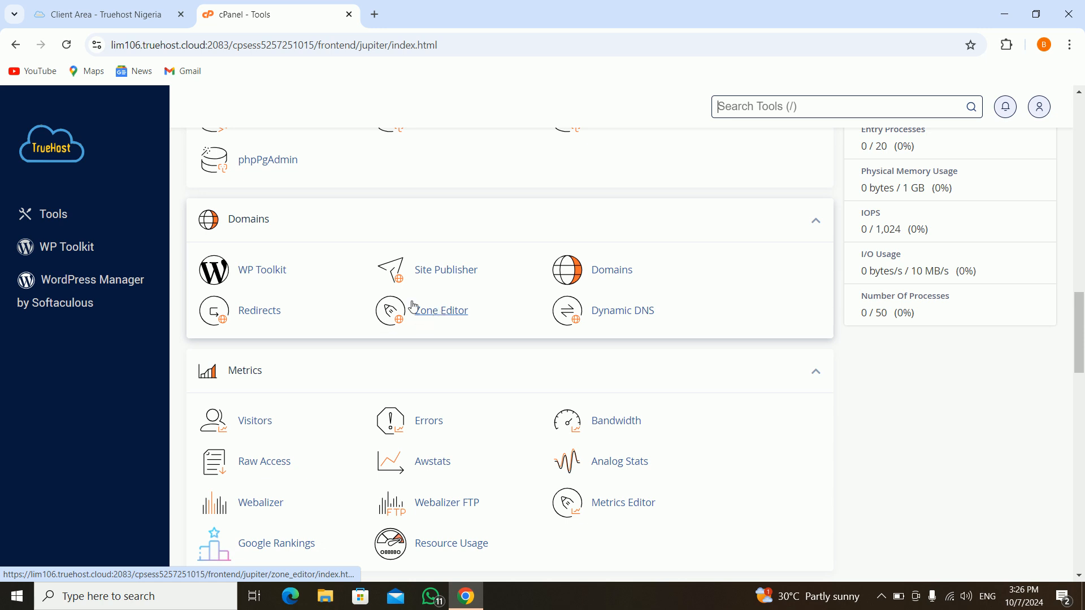
View the Zone Editor for listify.com.ng, mydataplus.com.ng and uncleb.com.ng, then head back to Tools
left_click(440, 313)
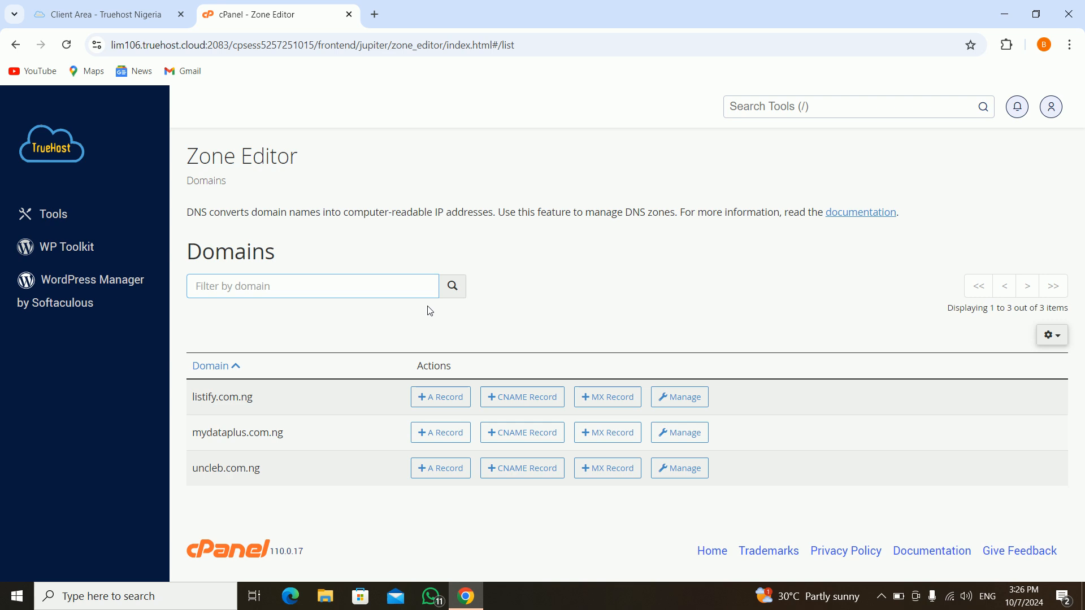
left_click(57, 160)
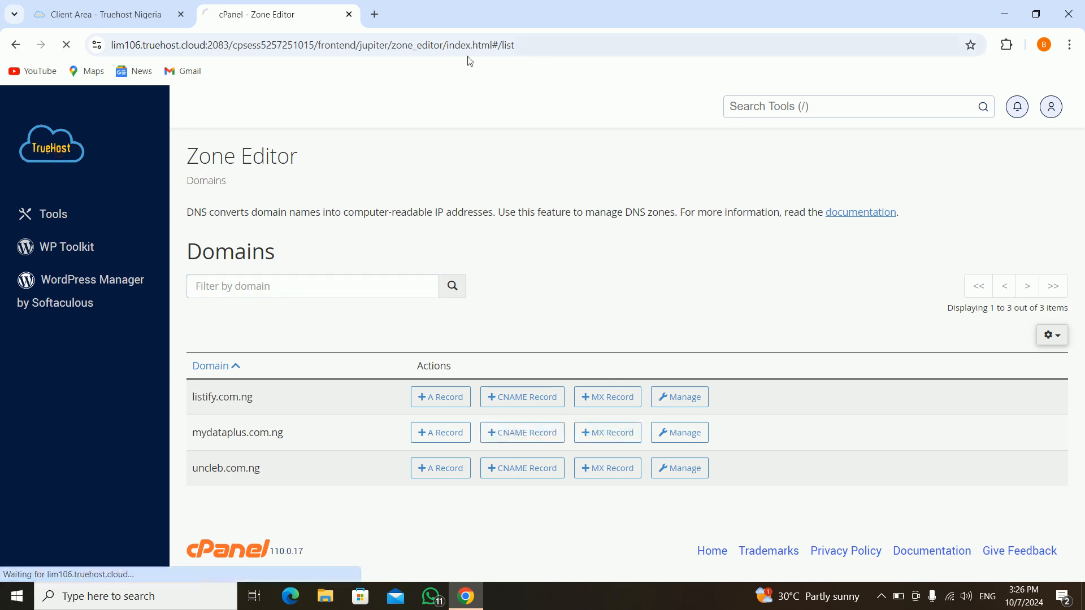
Look through the JetBackup, Files, SEO, Domains, Metrics and Security tools down to SSH Access and ModSecurity
scroll(424, 388, "down", 5)
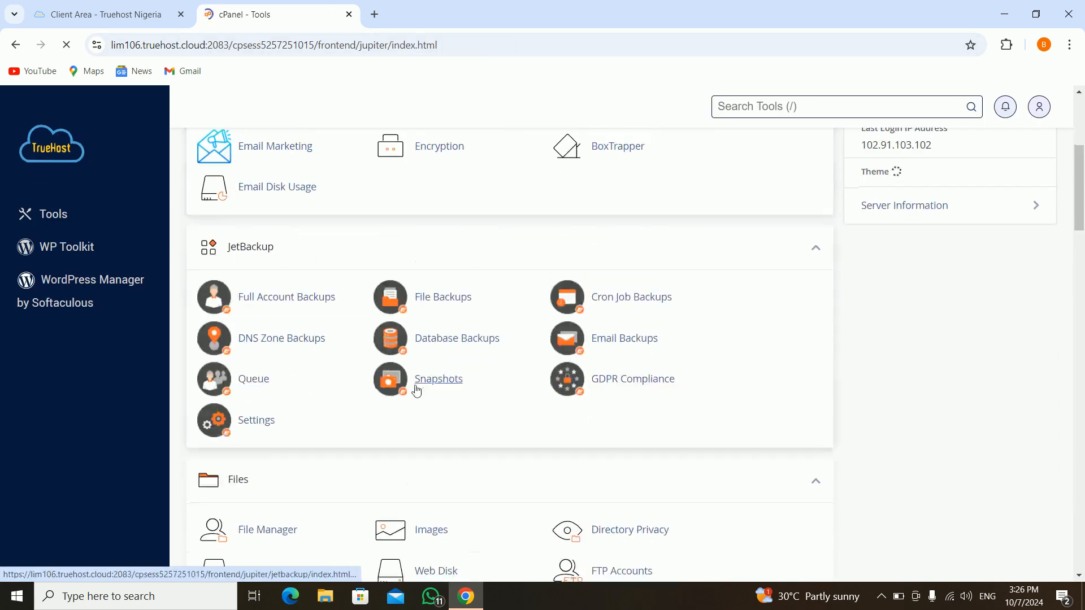
scroll(529, 311, "down", 3)
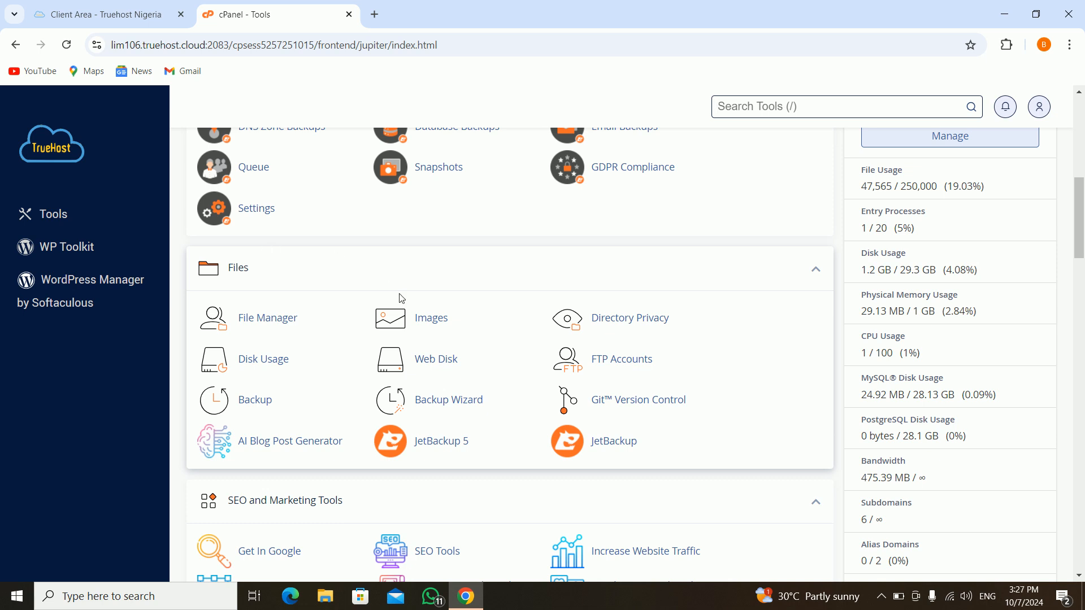
scroll(541, 395, "down", 6)
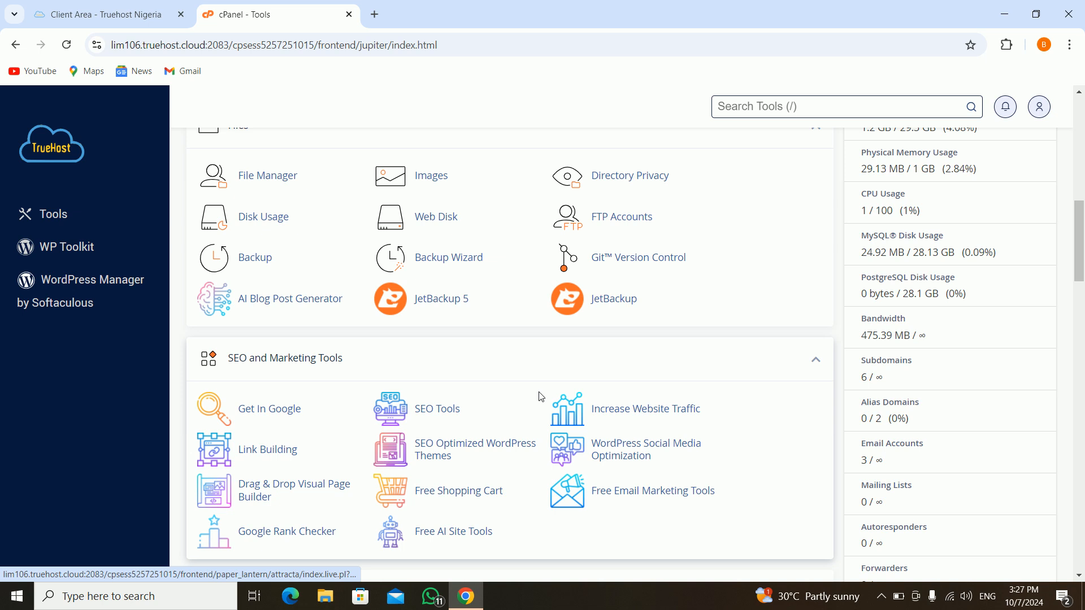
scroll(437, 469, "down", 4)
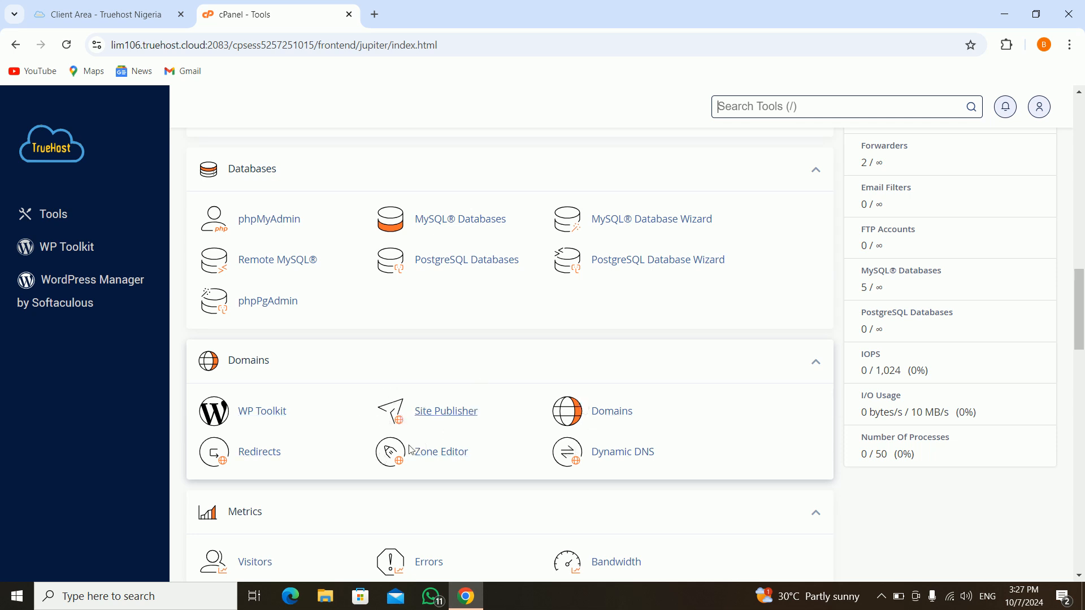
scroll(496, 410, "down", 2)
scroll(480, 413, "down", 5)
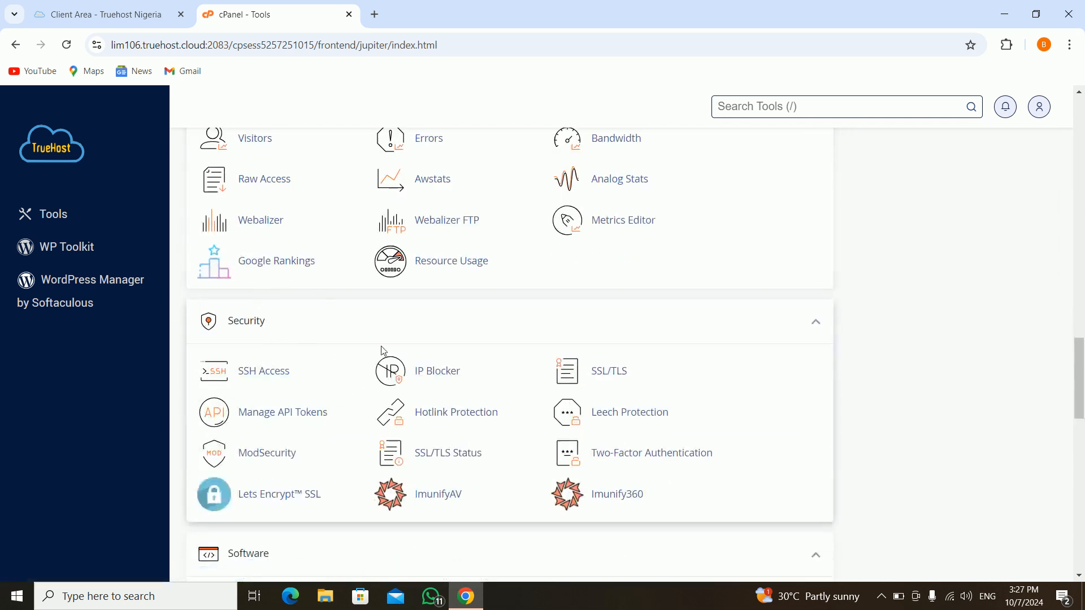
scroll(255, 300, "up", 2)
scroll(293, 341, "down", 1)
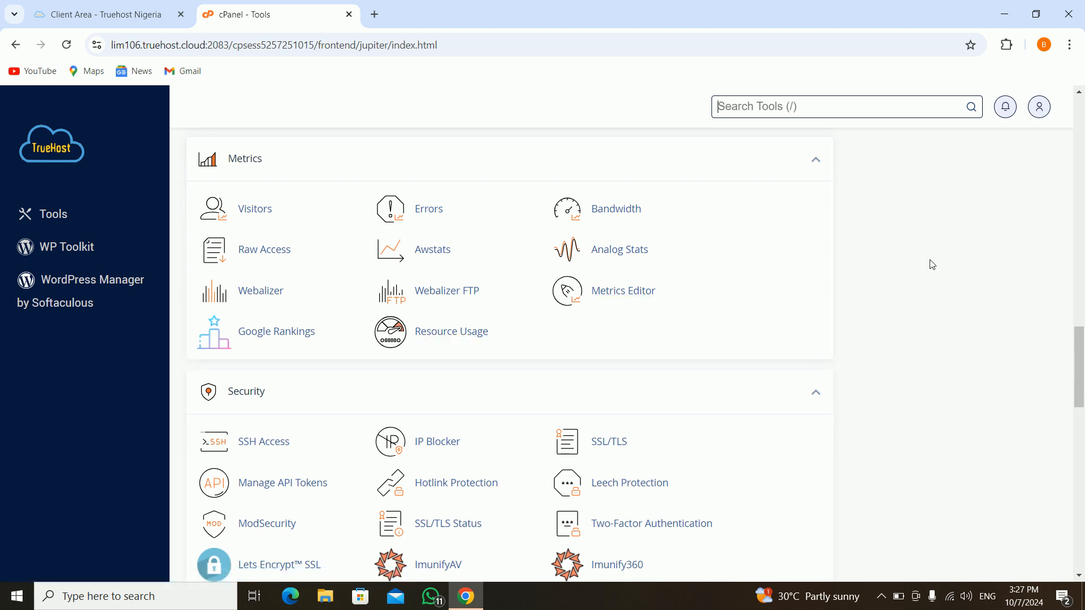
scroll(956, 223, "up", 5)
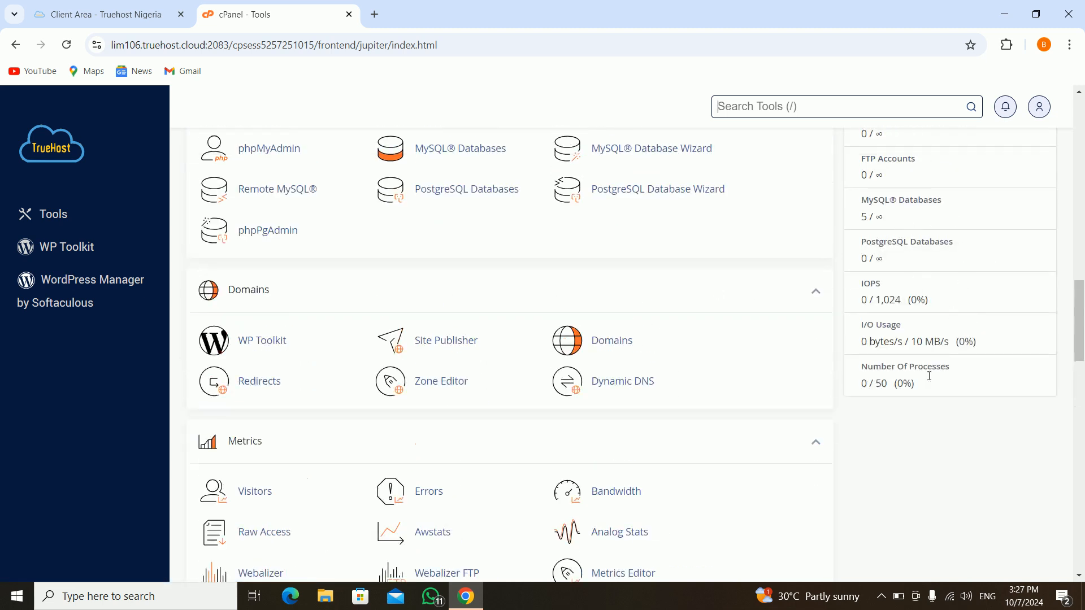
scroll(929, 375, "down", 1)
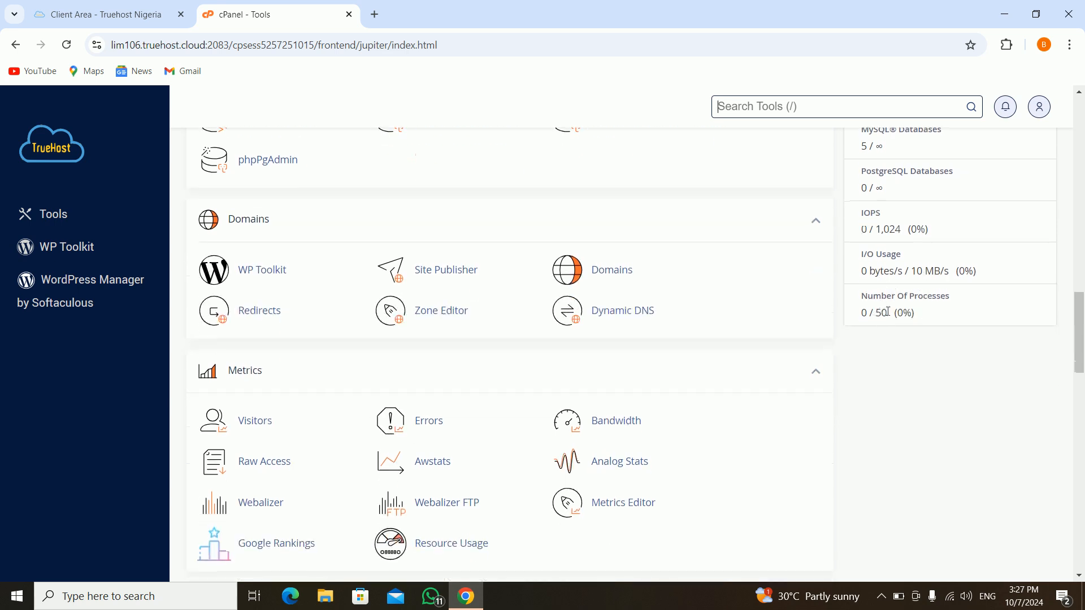
scroll(375, 460, "down", 1)
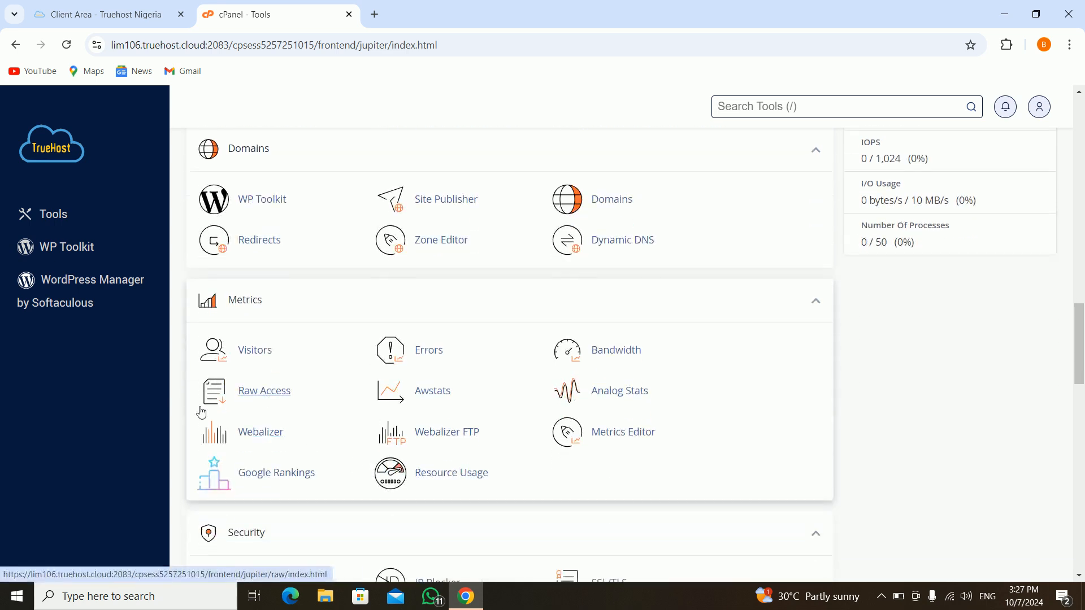
scroll(400, 447, "down", 3)
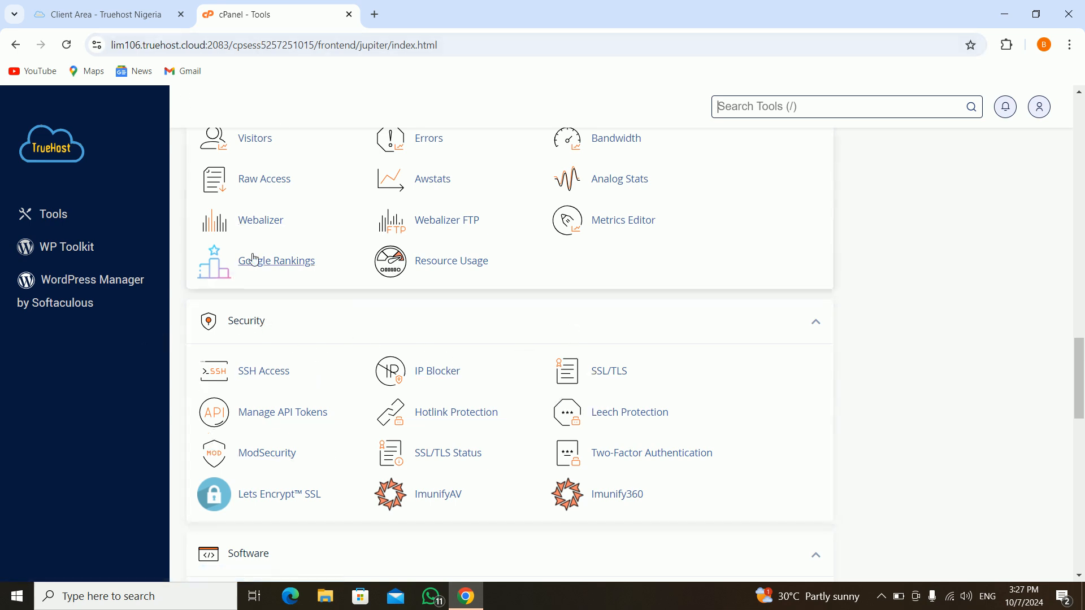
left_click(96, 45)
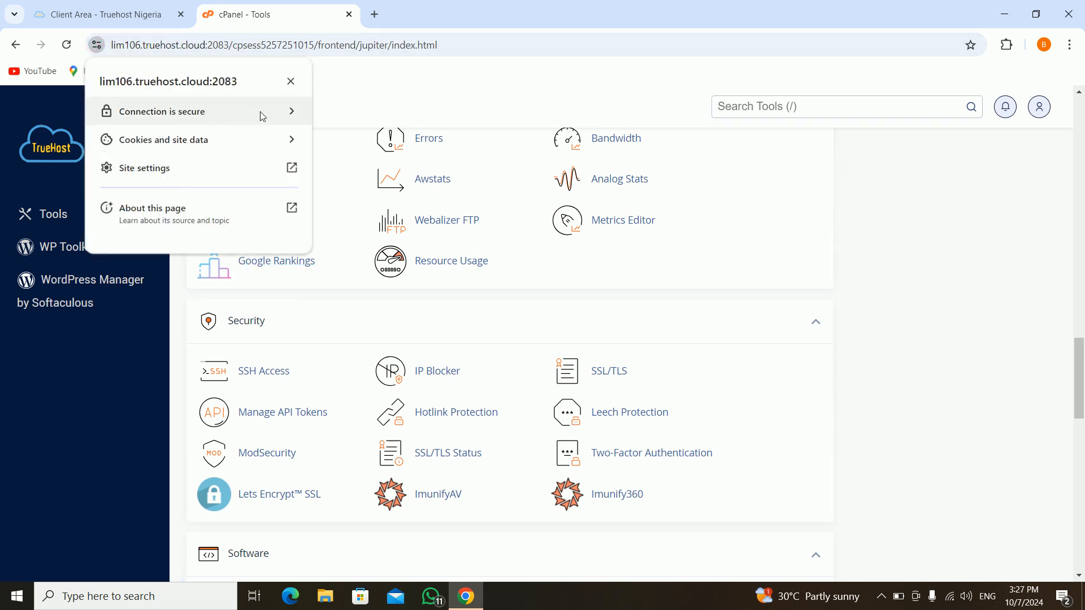
left_click(291, 81)
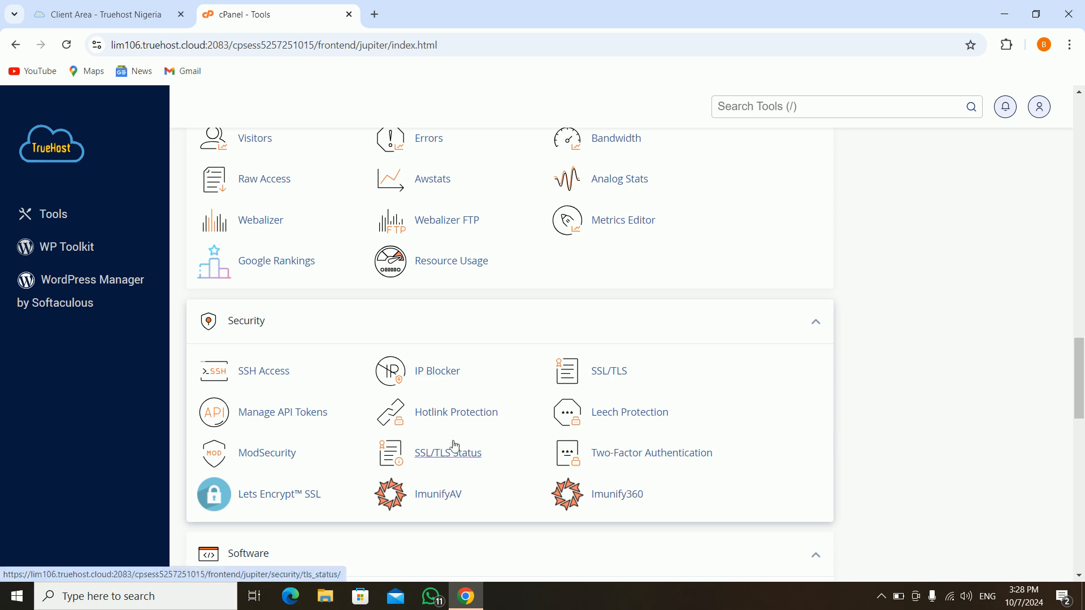
Scroll down through the Software, Advanced and Preferences tool sections
scroll(451, 448, "down", 5)
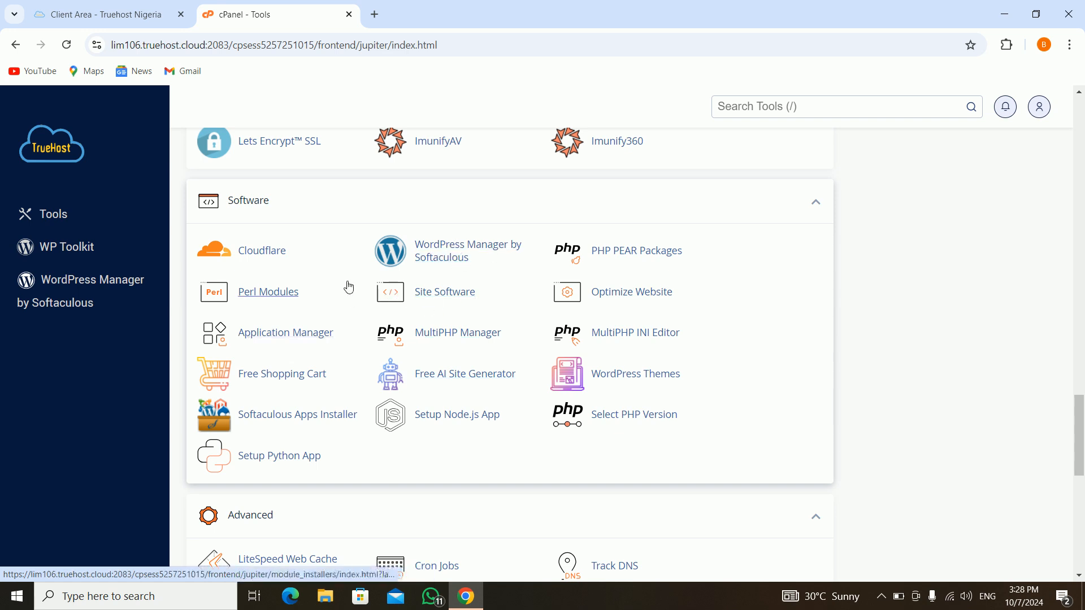
scroll(469, 402, "down", 1)
scroll(457, 399, "down", 3)
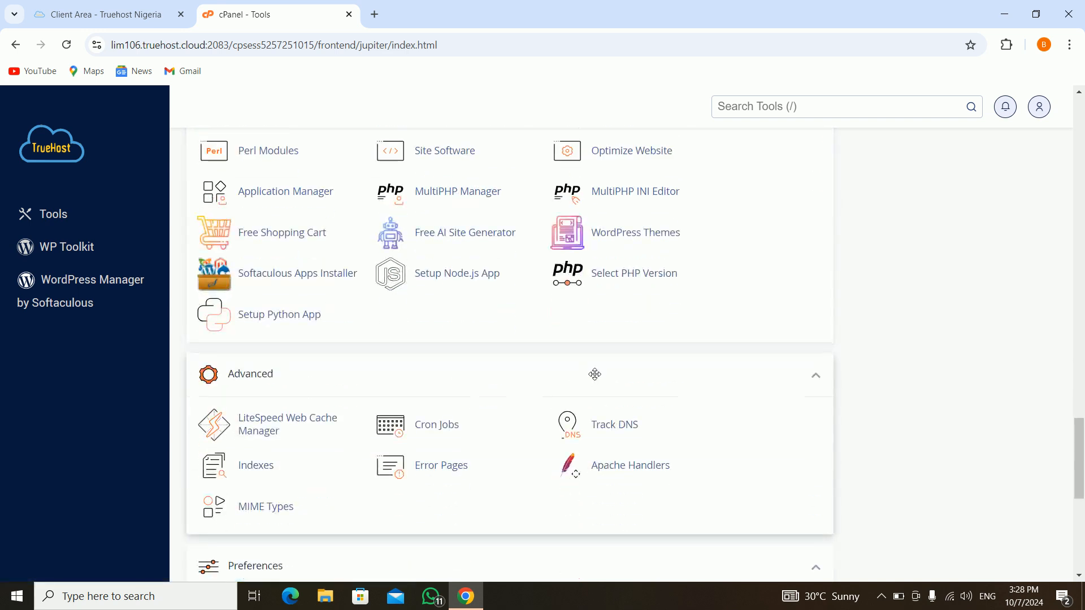
scroll(593, 368, "down", 3)
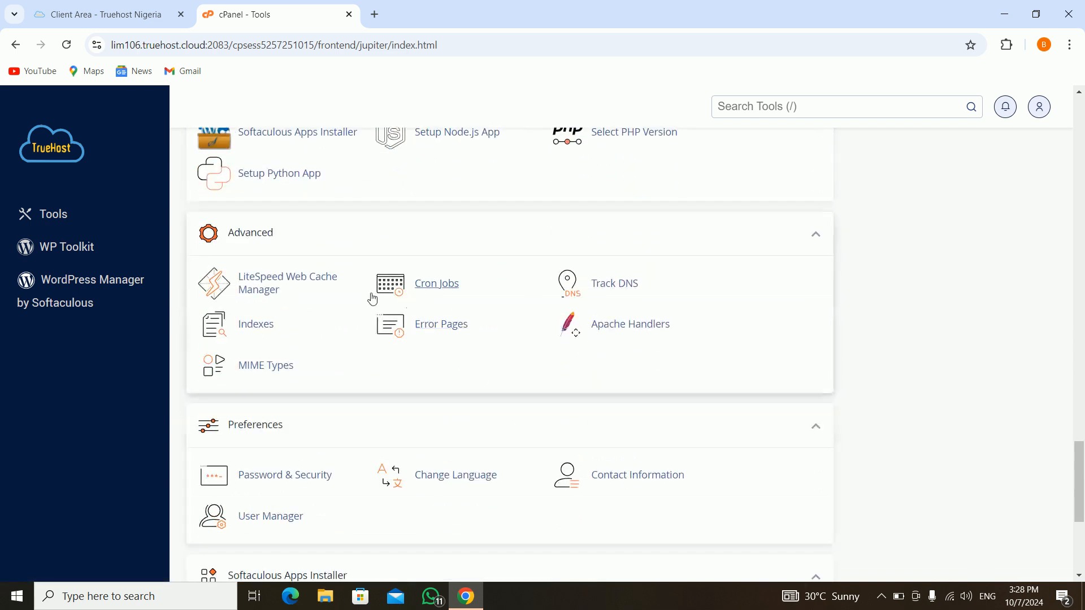
scroll(547, 426, "down", 1)
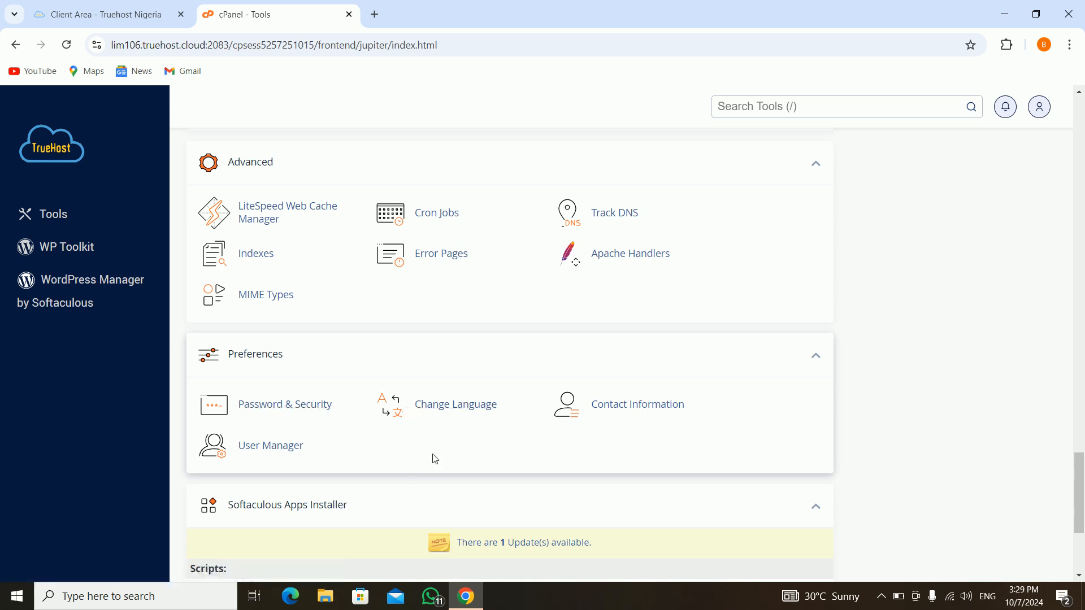
Return to the top of the Tools page and reveal the hidden system tray icons
scroll(446, 452, "up", 10)
scroll(442, 452, "up", 12)
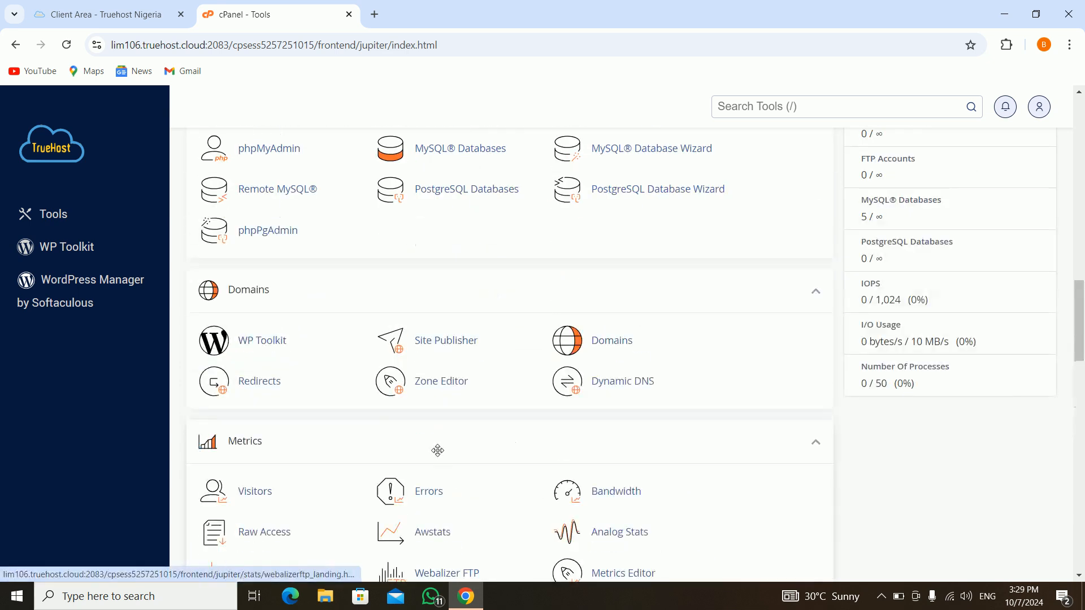
scroll(499, 449, "up", 8)
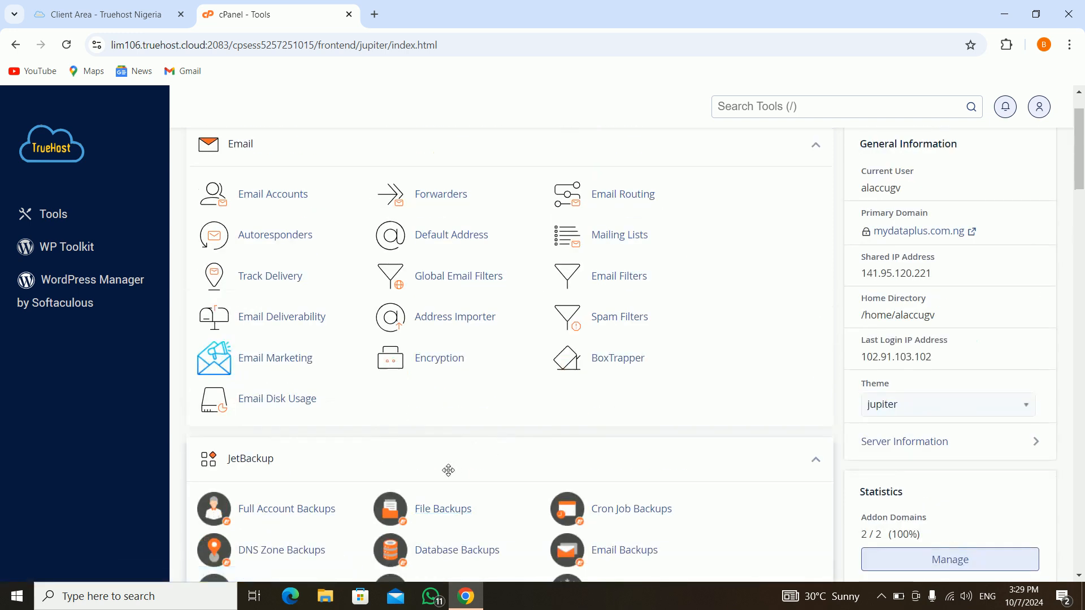
scroll(516, 430, "up", 2)
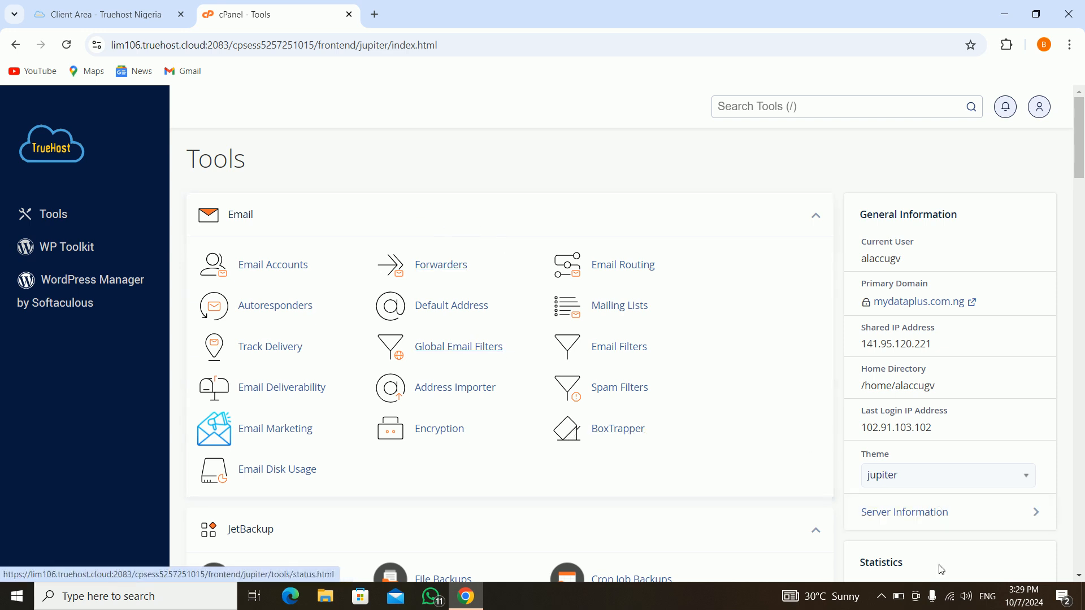
left_click(880, 599)
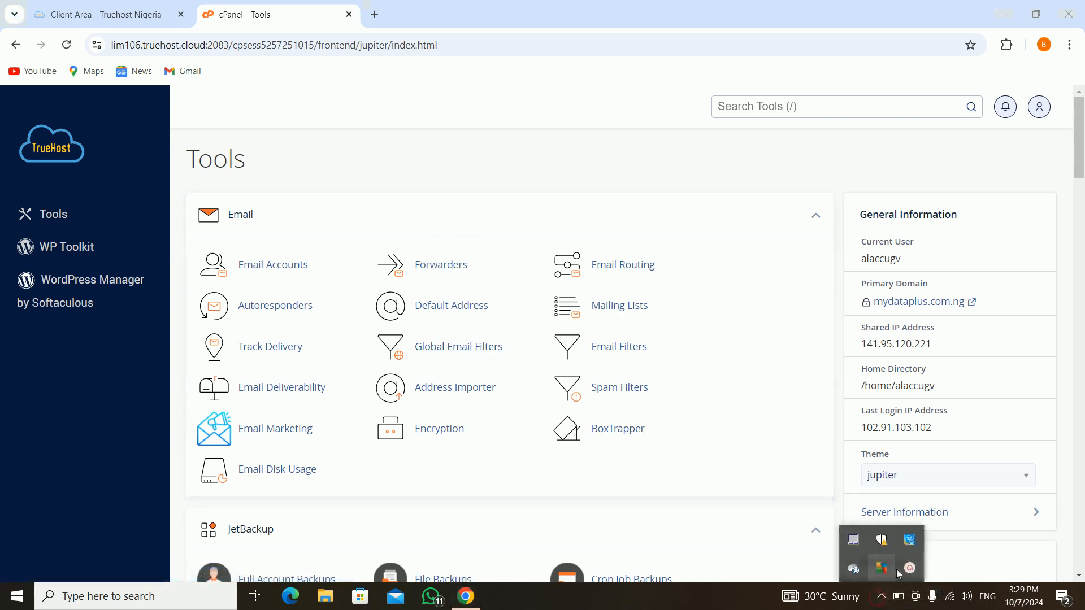